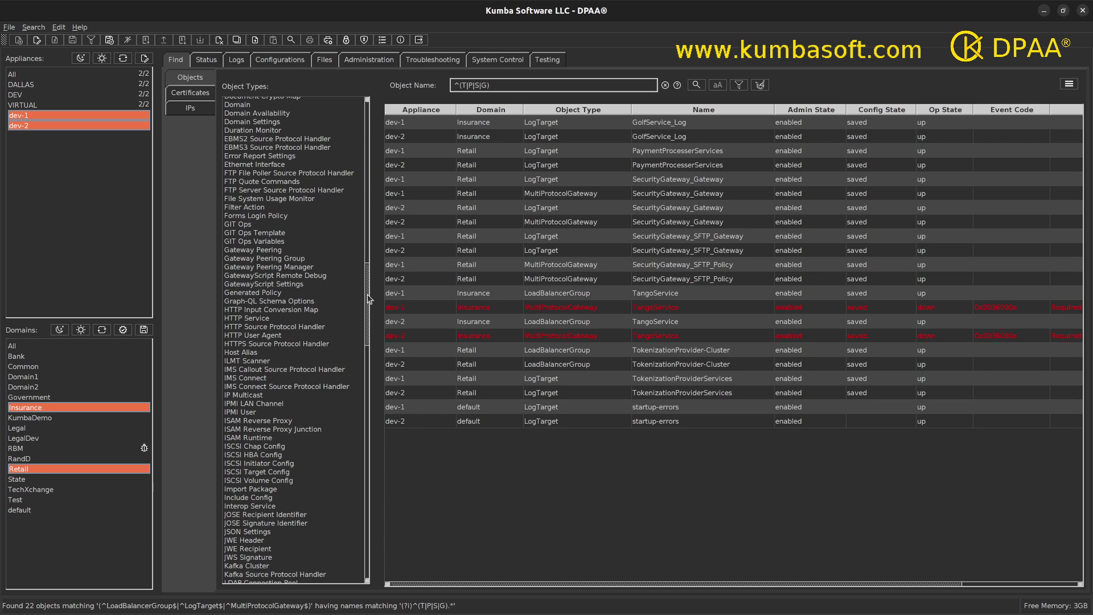
Rerun the search for Load Balancer Group, Log Target and Multi Protocol Gateway objects with the name pattern ^(T|P|S|G).
{"action": "left_click_drag", "start_coordinate": [369, 299], "coordinate": [368, 397]}
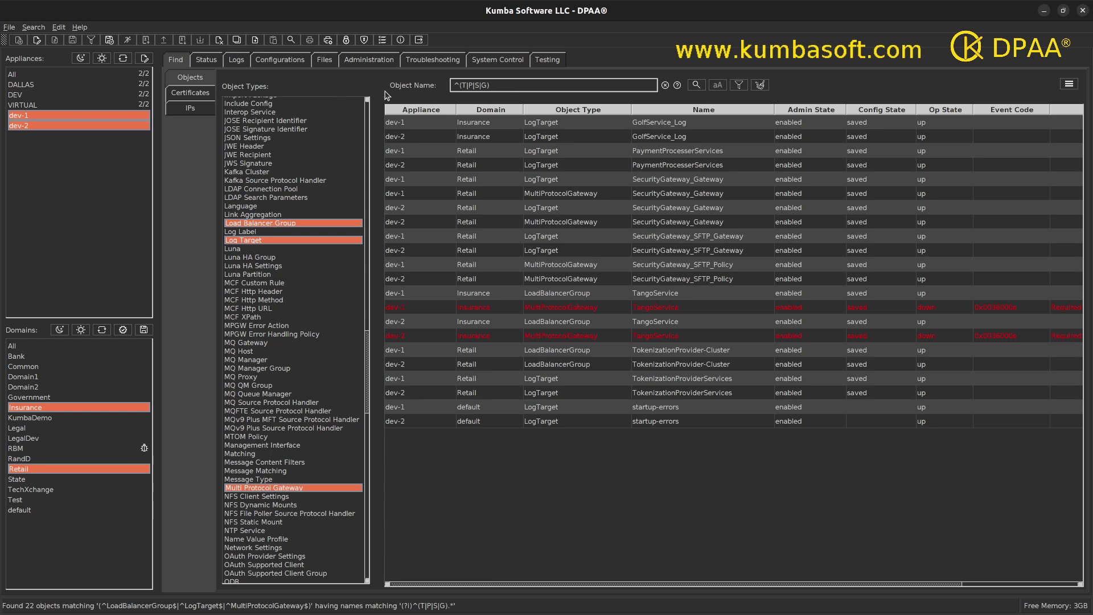
{"action": "left_click", "coordinate": [696, 85]}
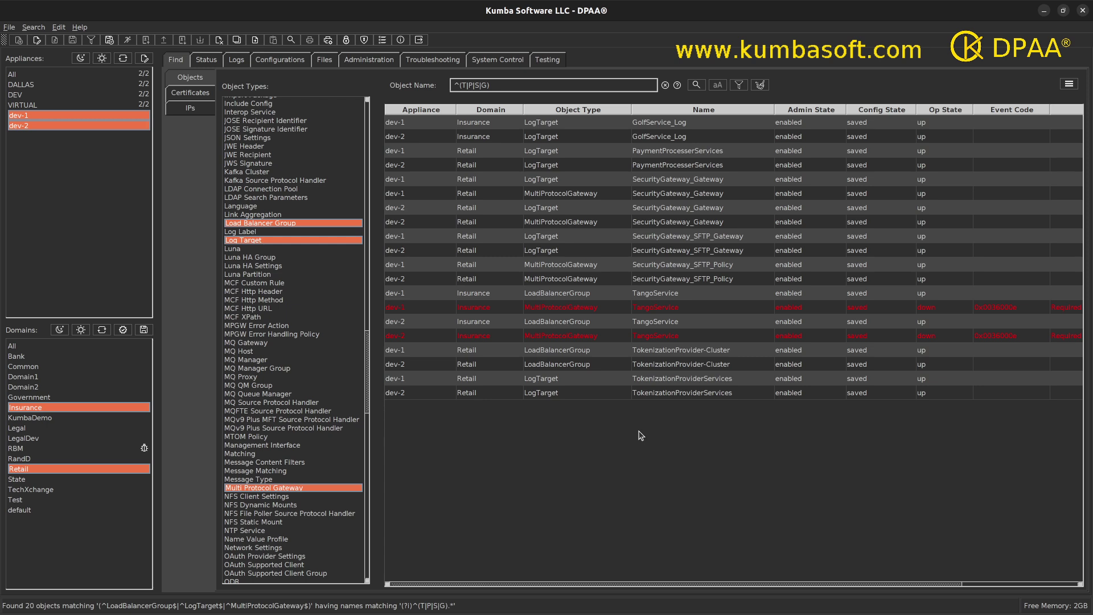
Start a configuration export of the dev-1 and dev-2 PaymentProcesserServices log targets with the format set to ZIP.
{"action": "left_click", "coordinate": [667, 152]}
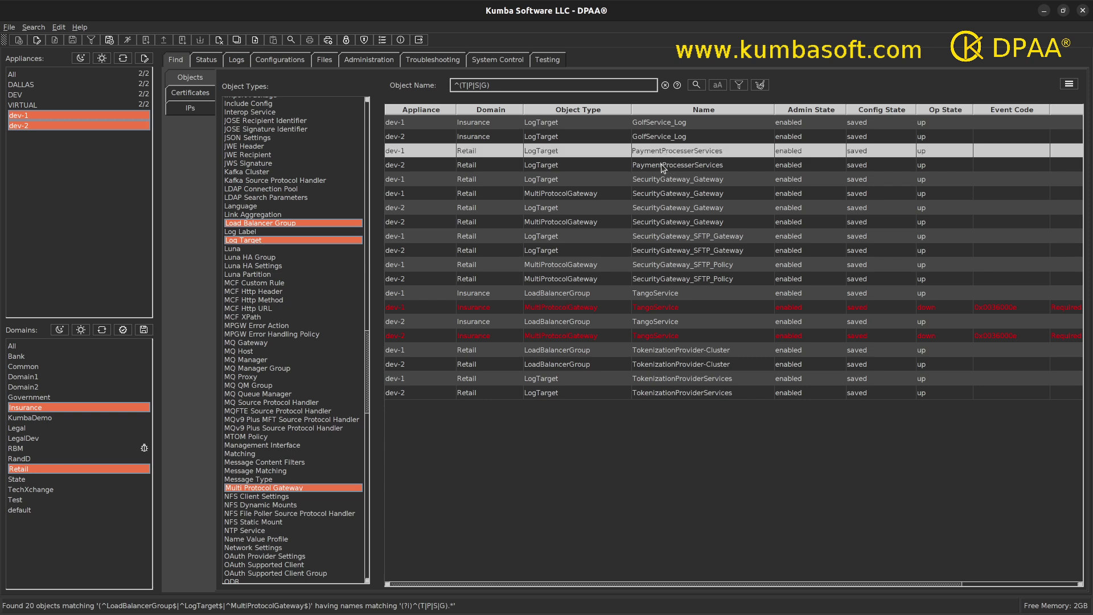
{"action": "left_click", "coordinate": [663, 167], "text": "ctrl"}
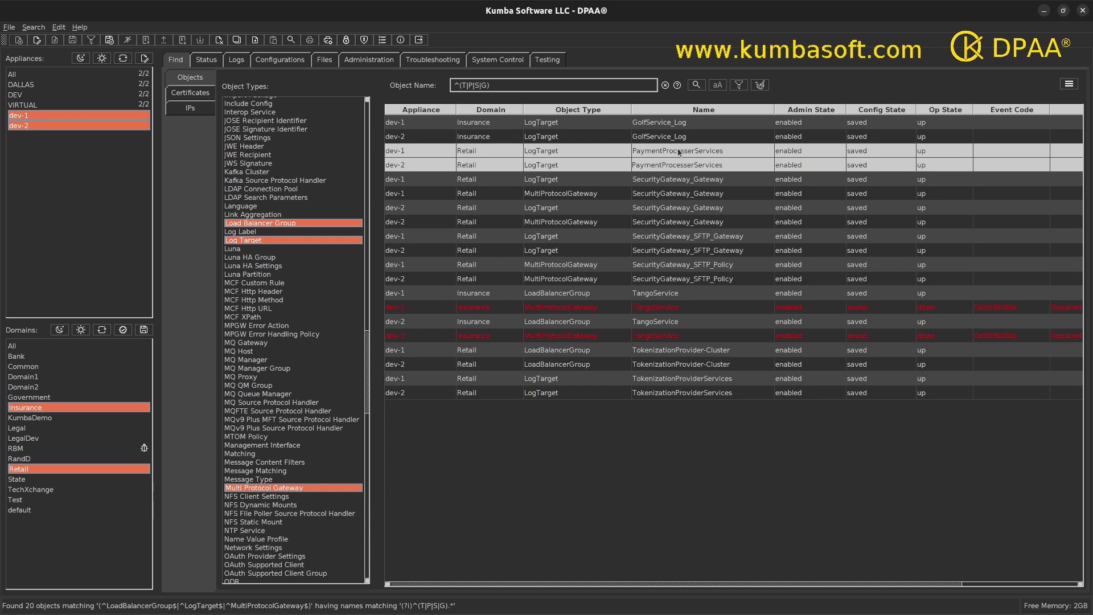
{"action": "left_click", "coordinate": [1068, 85]}
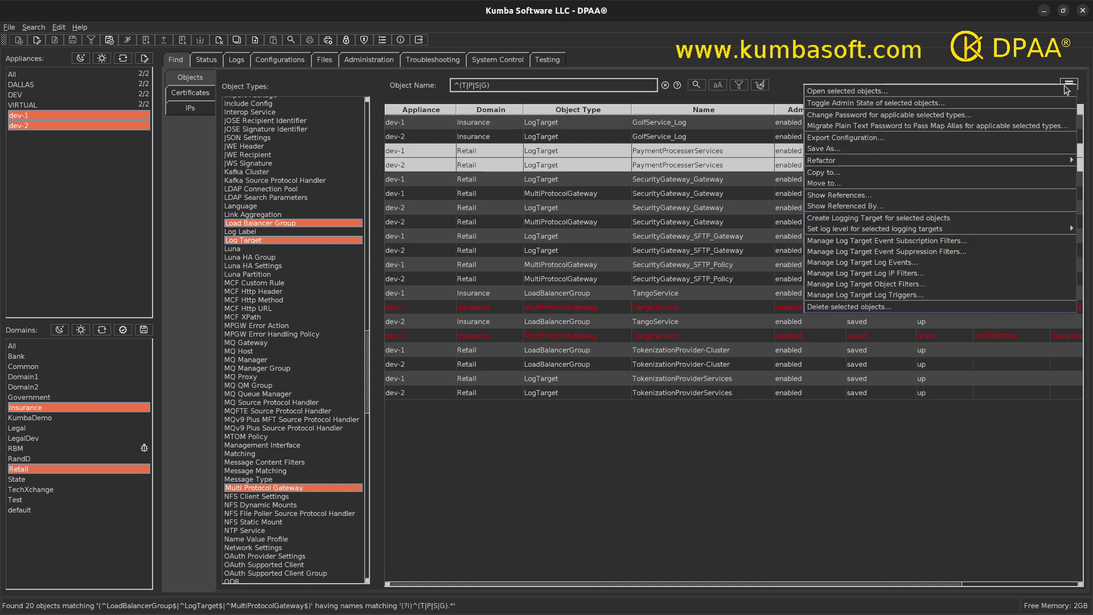
{"action": "left_click", "coordinate": [838, 140]}
{"action": "left_click", "coordinate": [635, 256]}
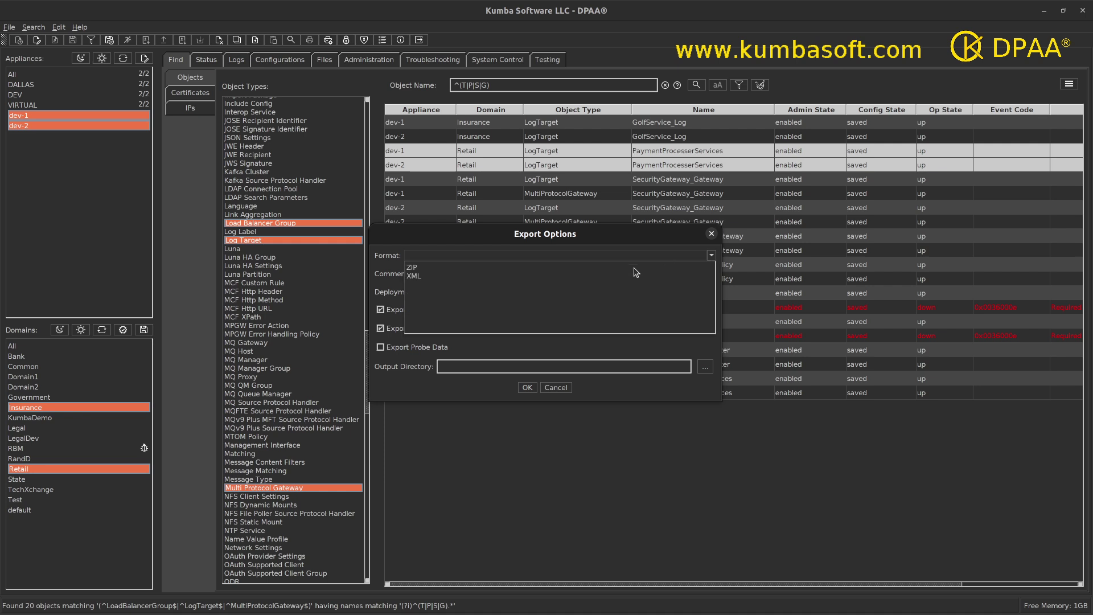
{"action": "left_click", "coordinate": [412, 268]}
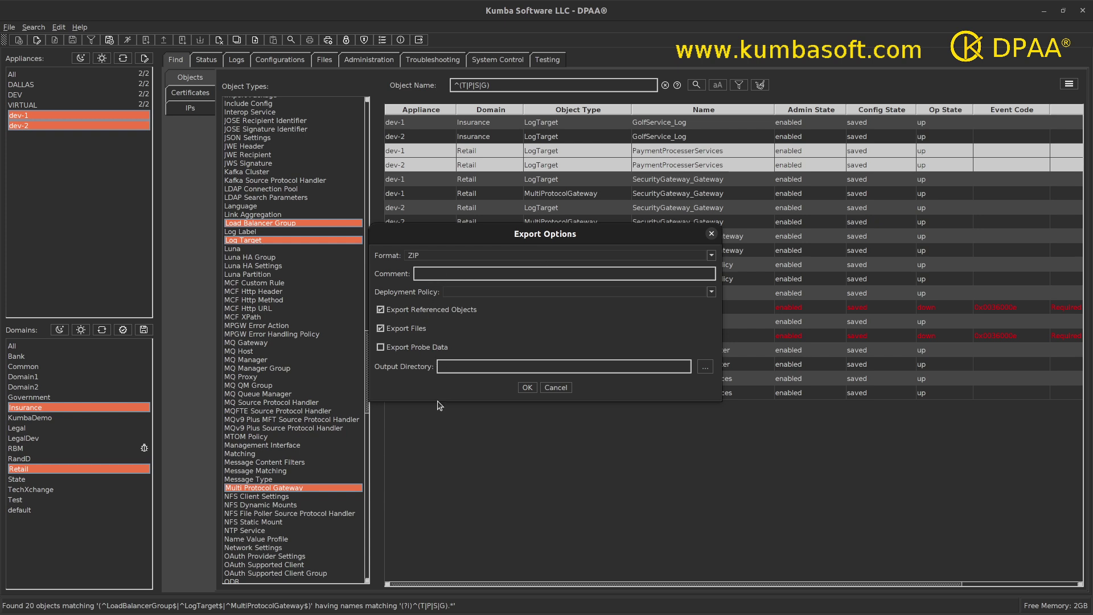
Set the export's output directory to the AAA-ExportExample folder, run the export and close its results window.
{"action": "left_click", "coordinate": [705, 370]}
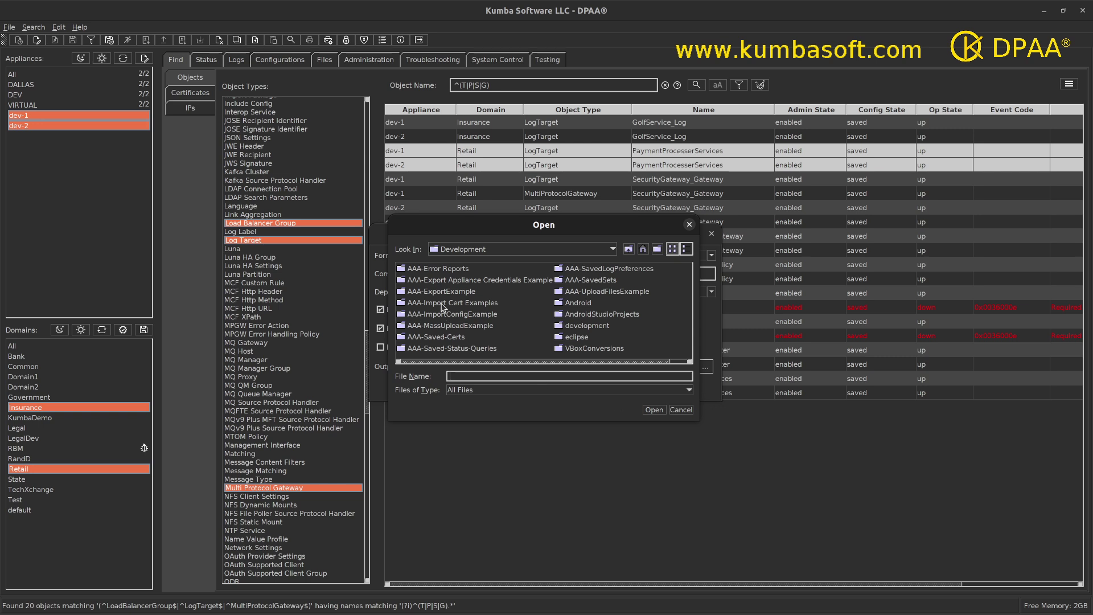
{"action": "left_click", "coordinate": [440, 294]}
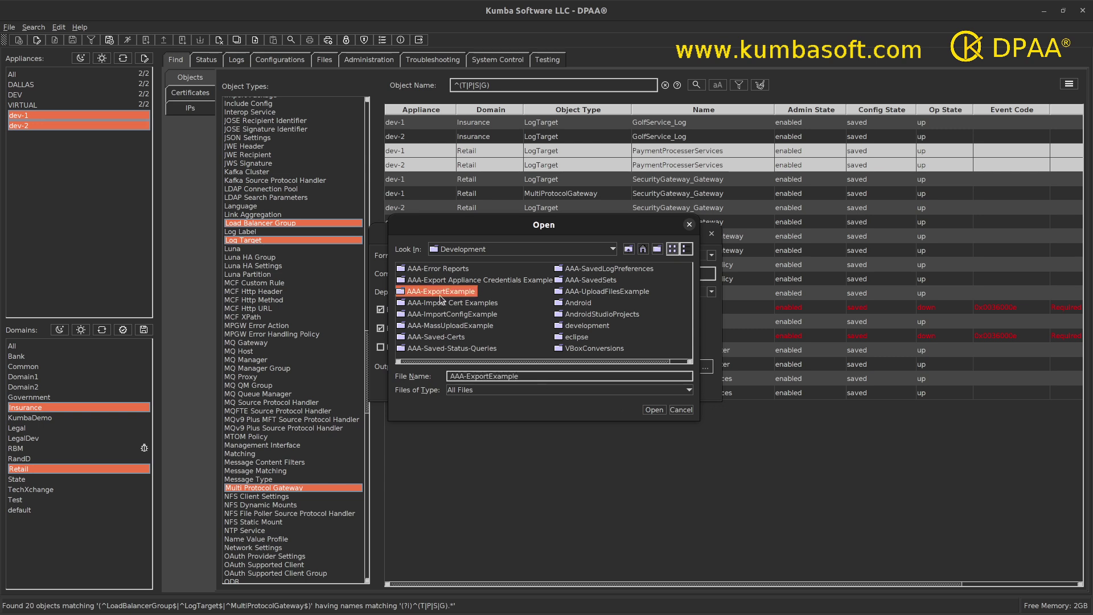
{"action": "left_click", "coordinate": [655, 411]}
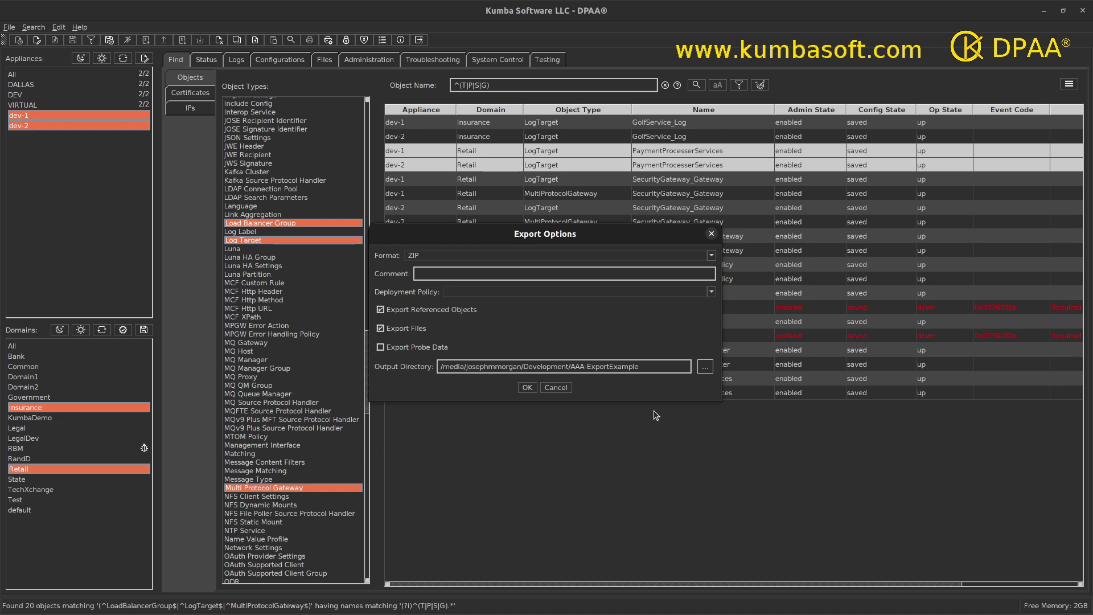
{"action": "left_click", "coordinate": [526, 388]}
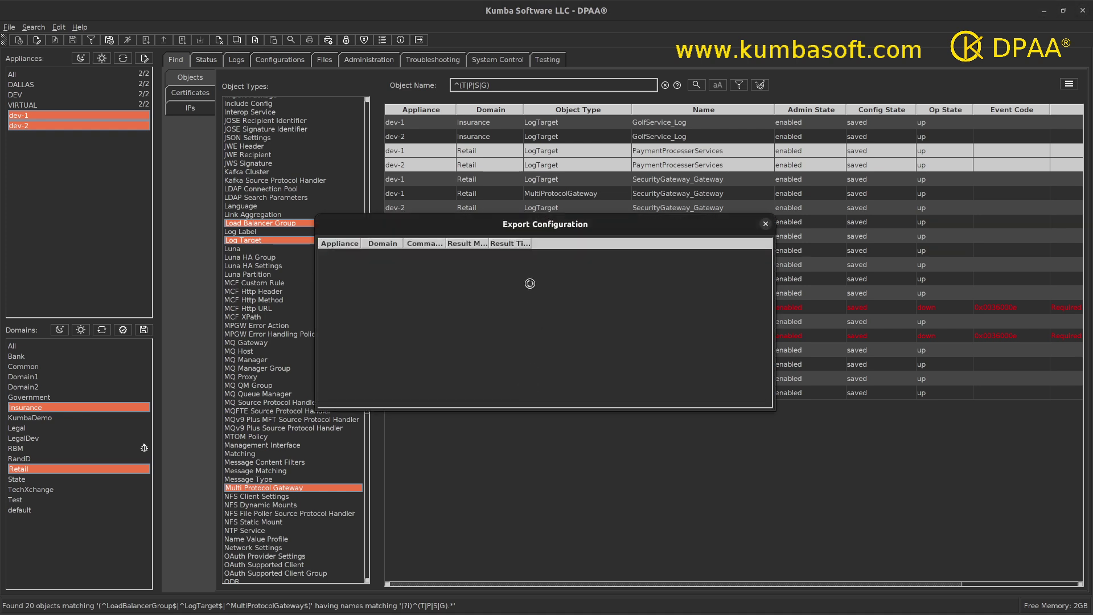
{"action": "left_click", "coordinate": [766, 224]}
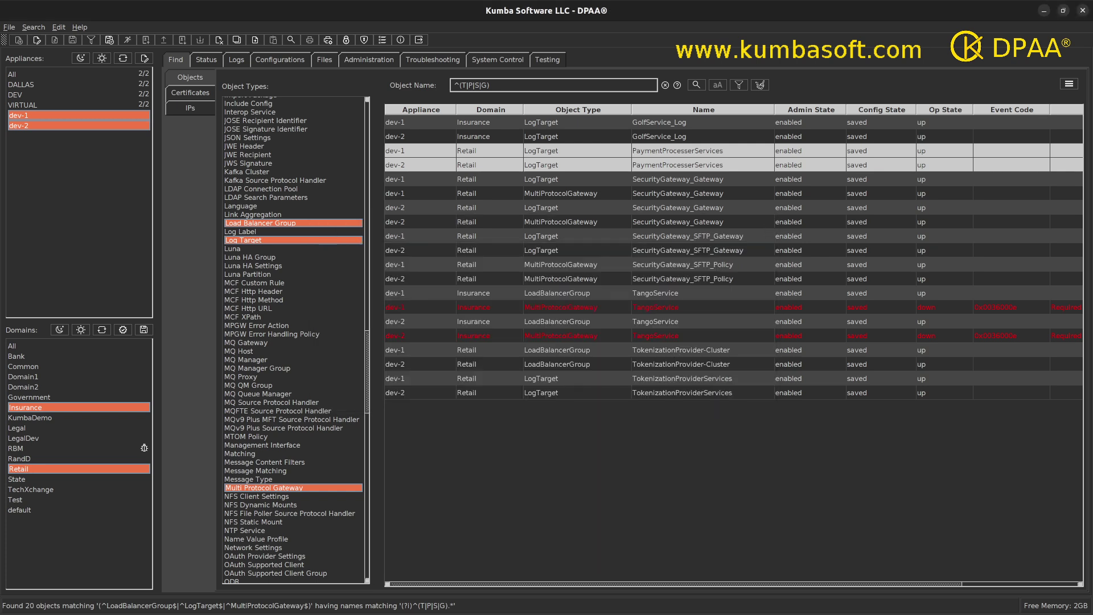
In the file manager, examine the exported dev-1 folder inside AAA-ExportExample down to its Retail LogTarget contents.
{"action": "left_click_drag", "start_coordinate": [144, 448], "coordinate": [605, 138]}
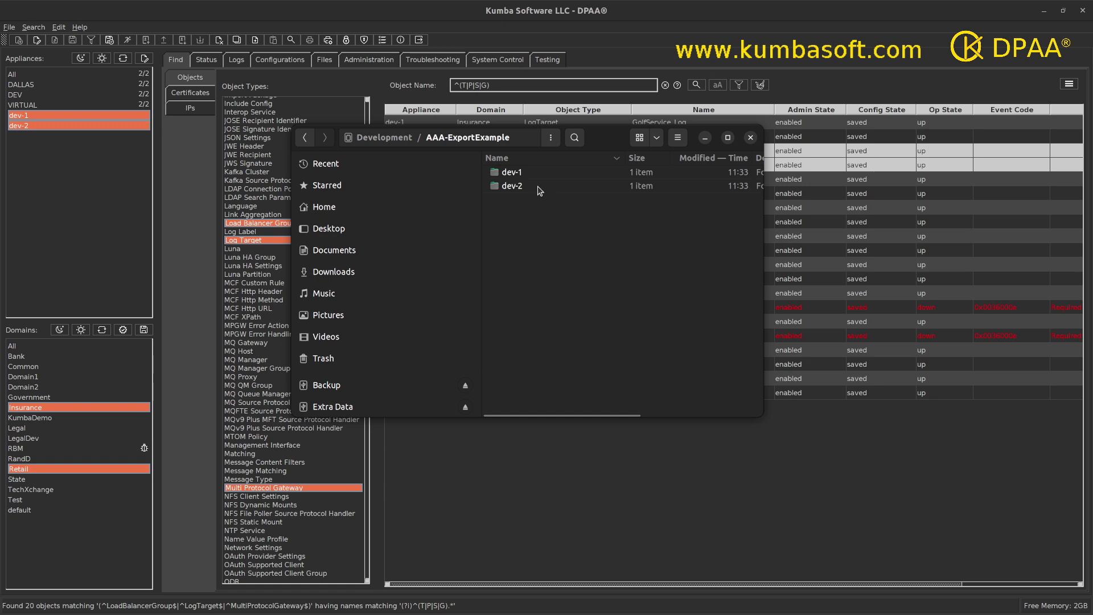
{"action": "left_click_drag", "start_coordinate": [633, 138], "coordinate": [482, 125]}
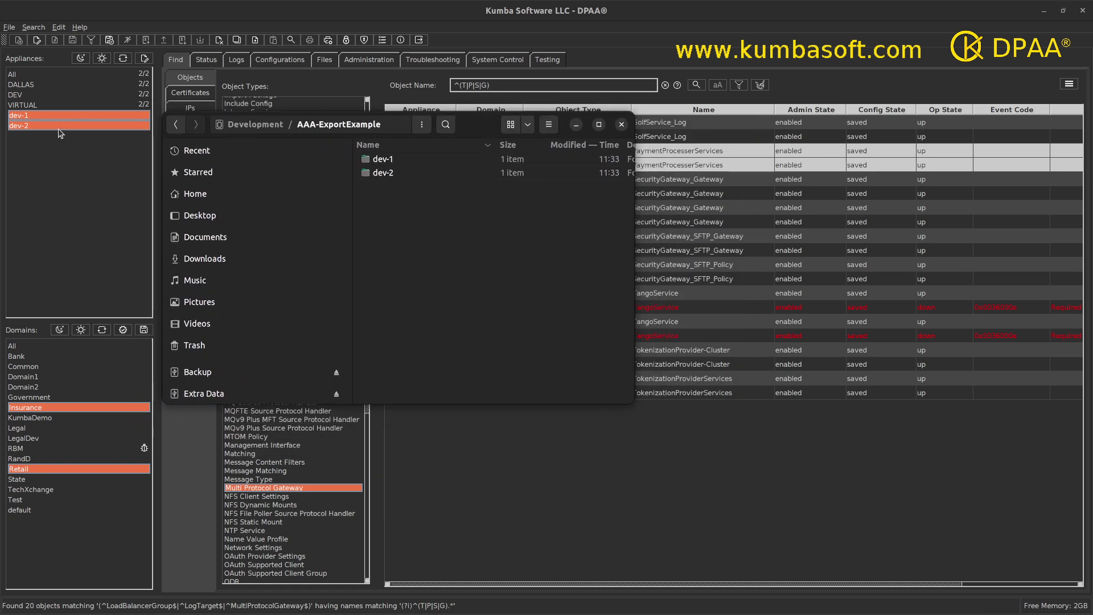
{"action": "left_click_drag", "start_coordinate": [462, 126], "coordinate": [521, 173]}
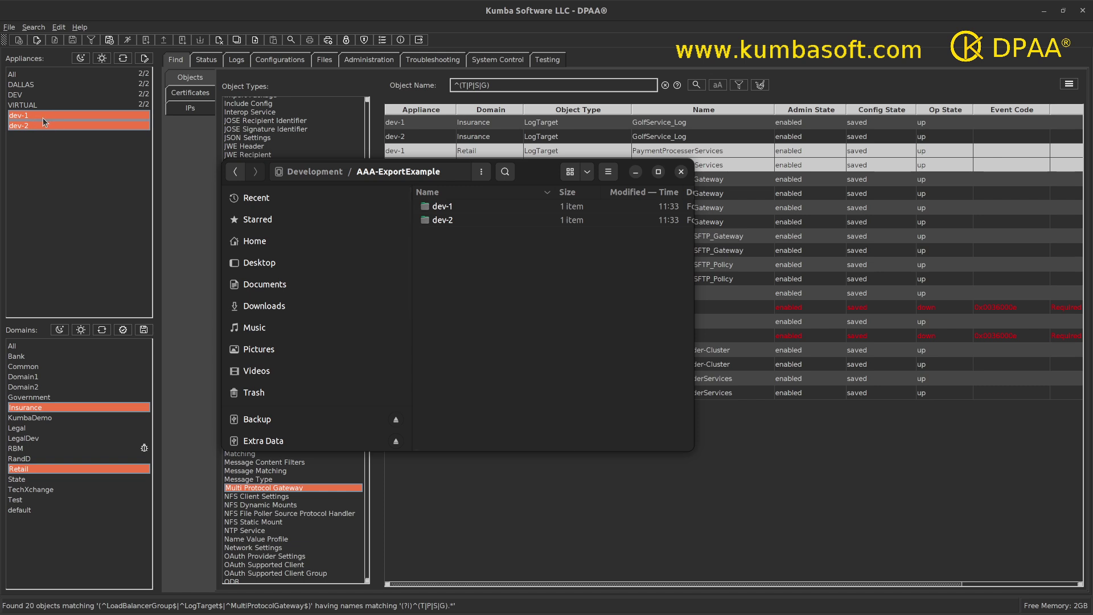
{"action": "double_click", "coordinate": [443, 209]}
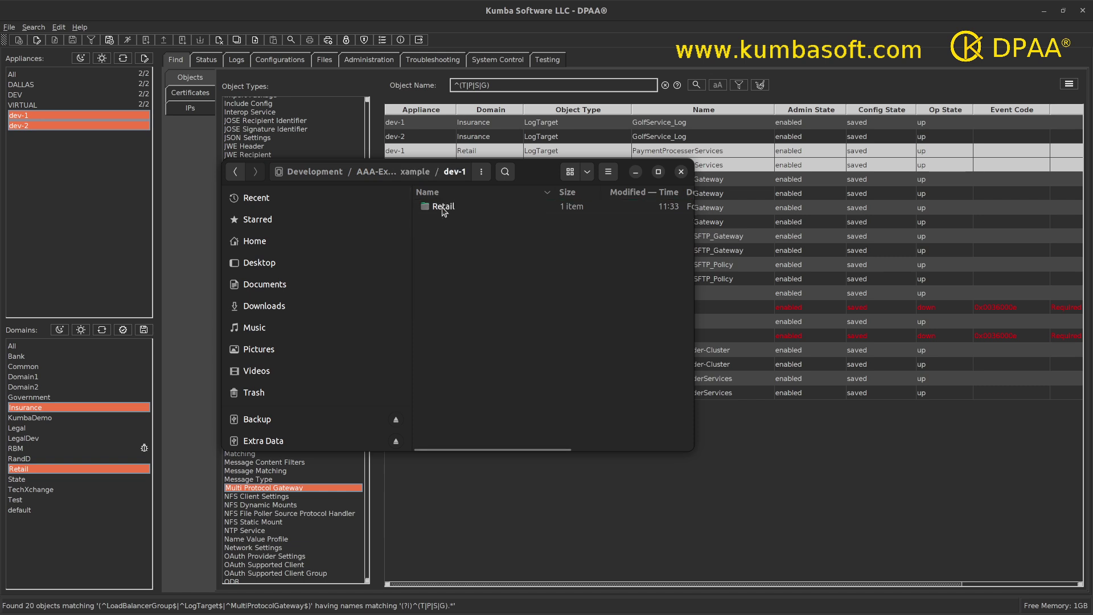
{"action": "left_click_drag", "start_coordinate": [543, 171], "coordinate": [692, 184]}
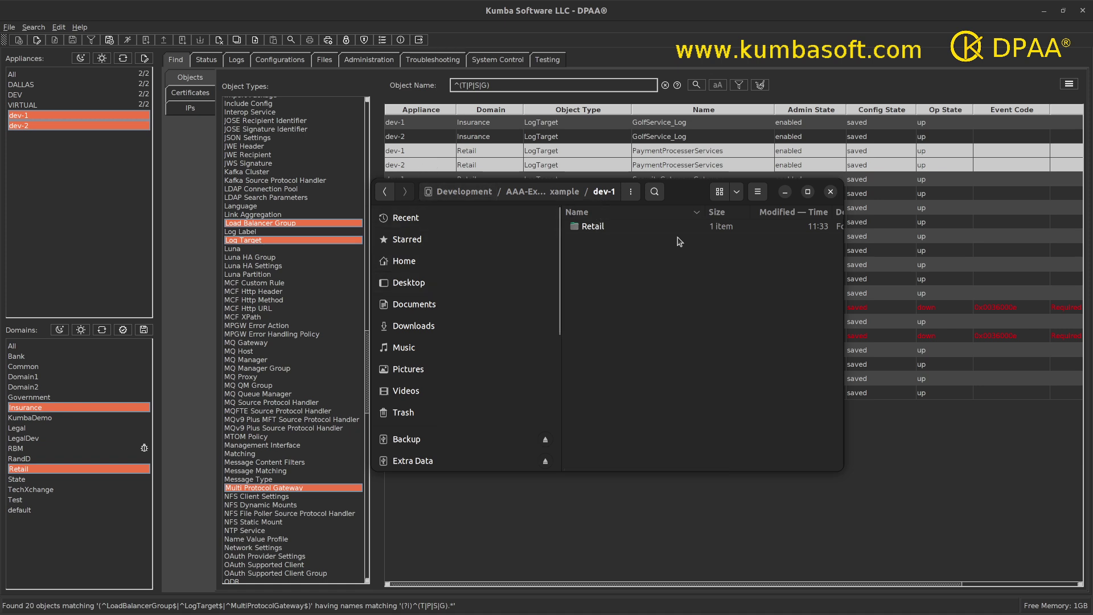
{"action": "left_click_drag", "start_coordinate": [844, 273], "coordinate": [1018, 275]}
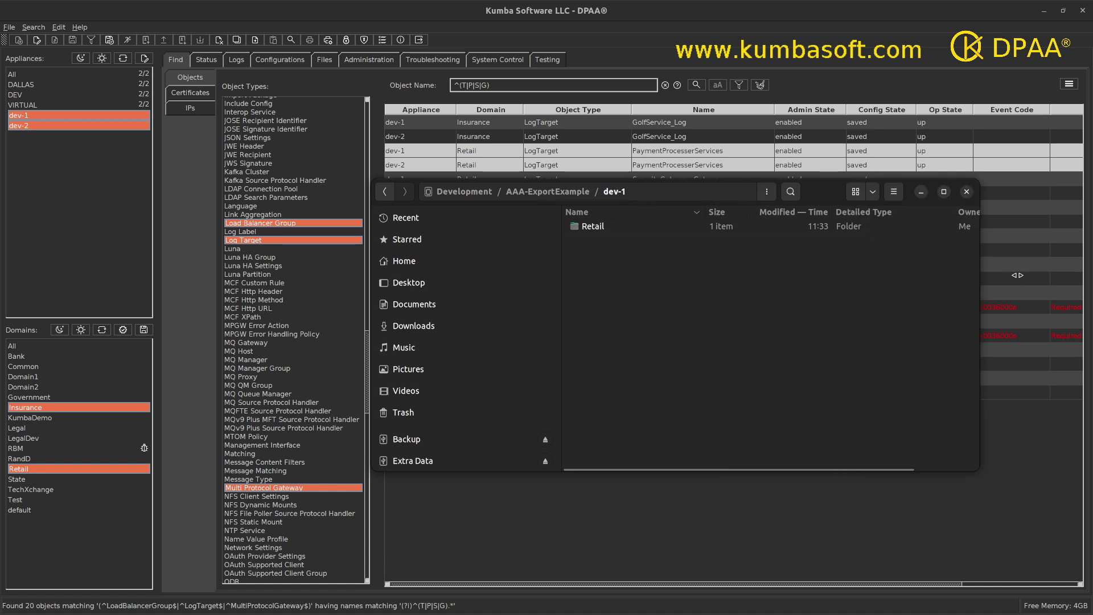
{"action": "left_click", "coordinate": [592, 230]}
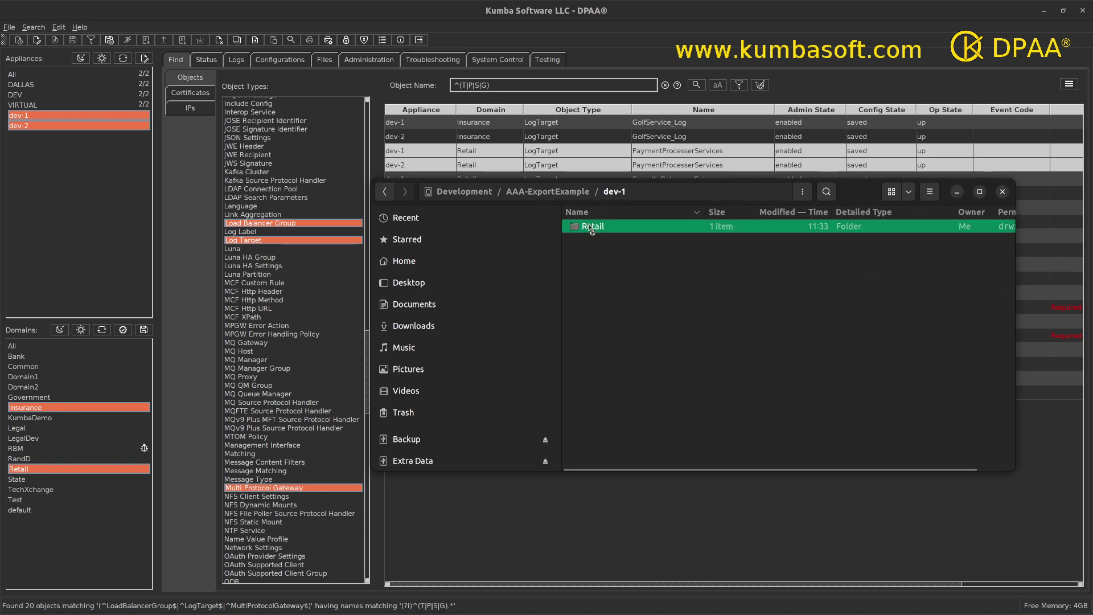
{"action": "double_click", "coordinate": [592, 230]}
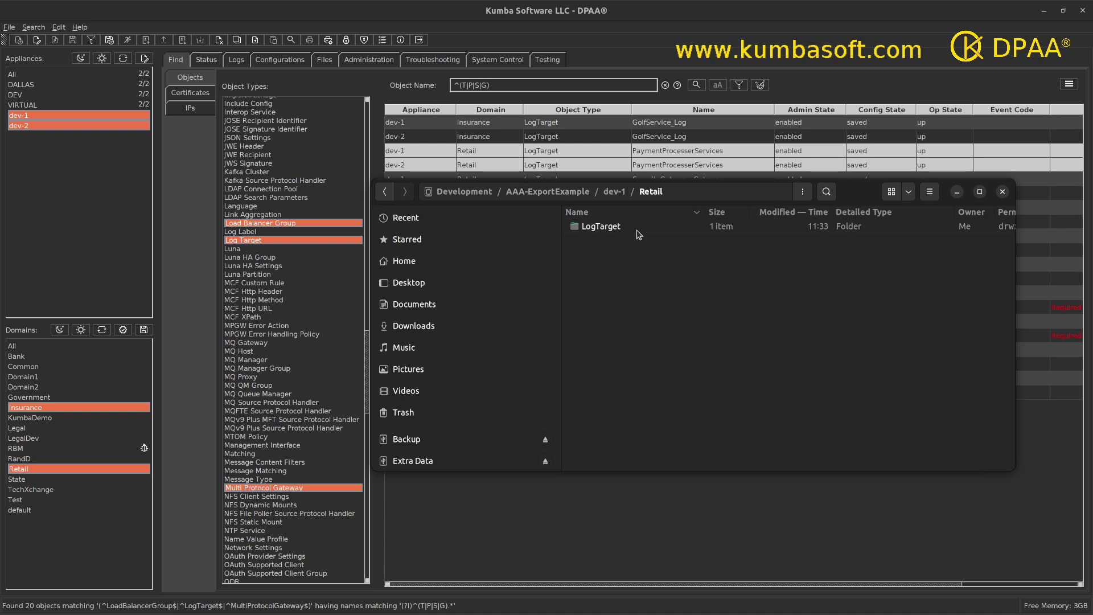
{"action": "left_click", "coordinate": [606, 227]}
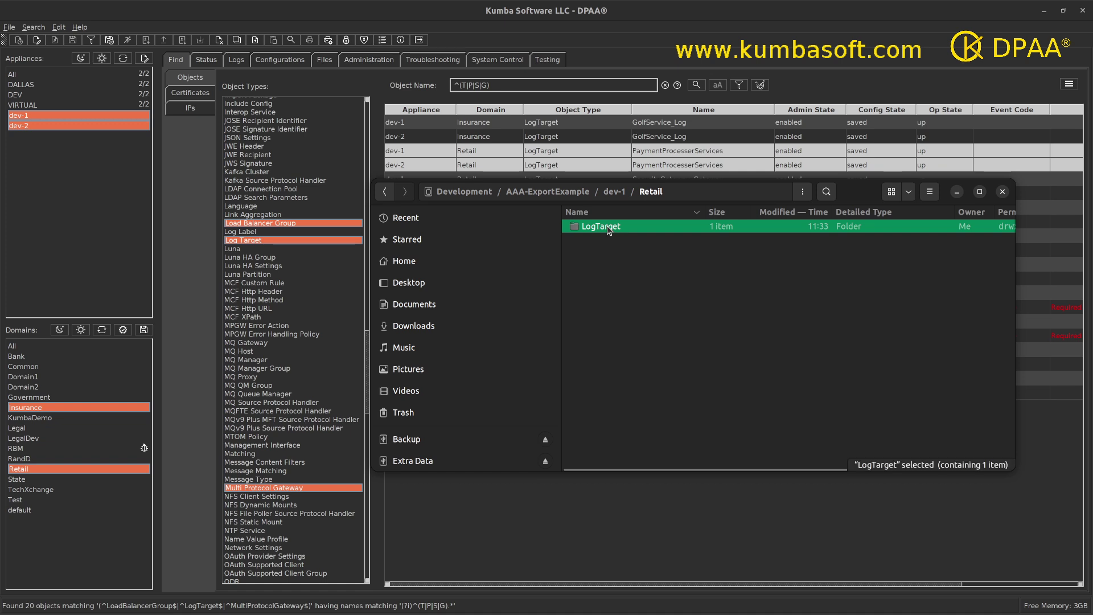
{"action": "double_click", "coordinate": [607, 226]}
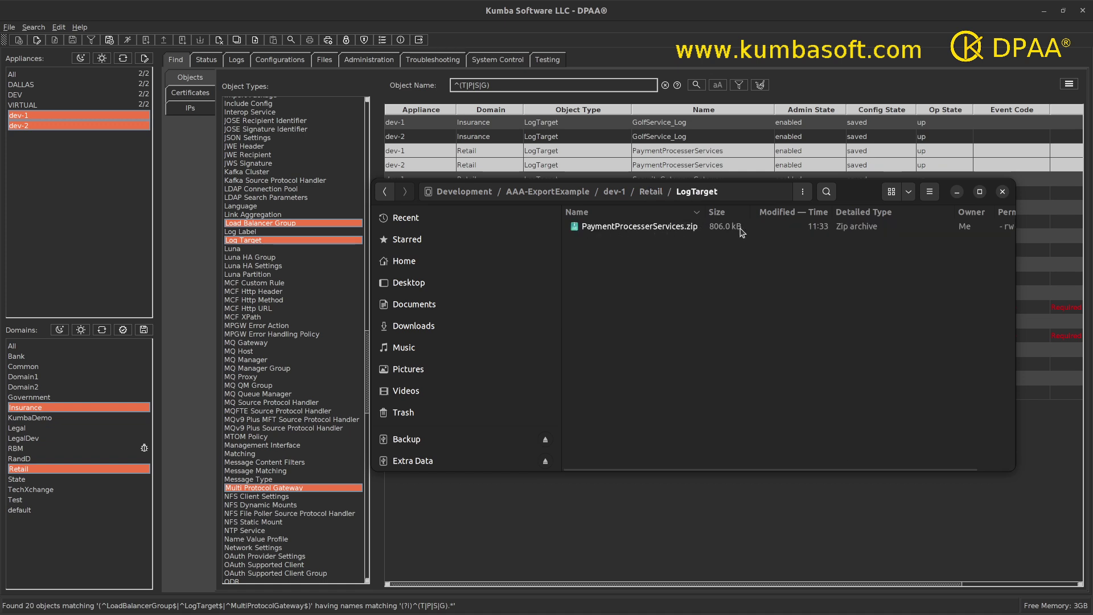
{"action": "left_click_drag", "start_coordinate": [712, 212], "coordinate": [725, 212]}
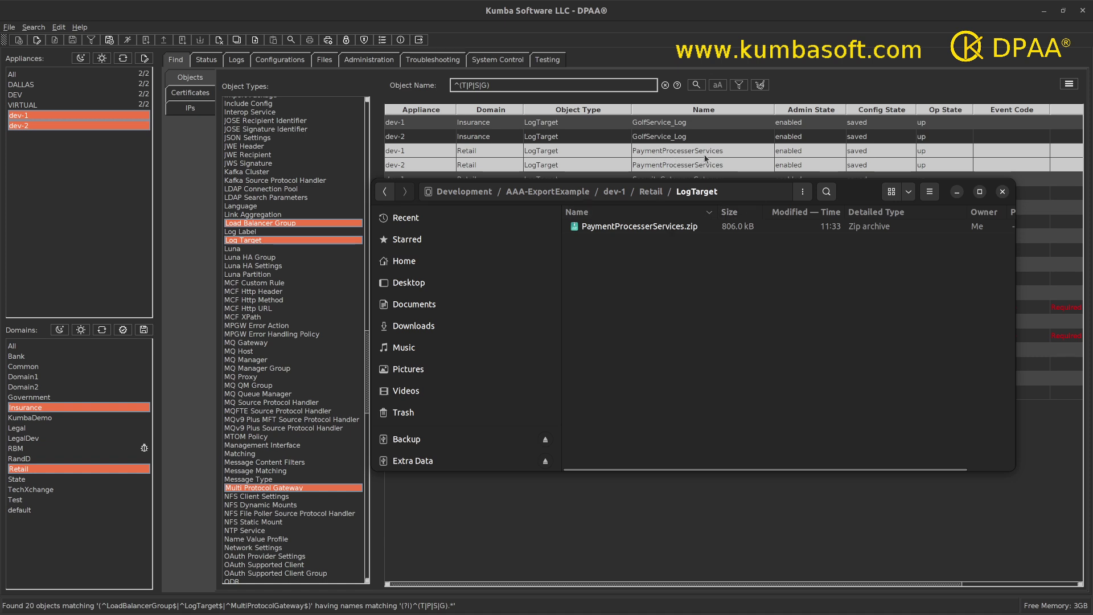
Examine the exported dev-2 folder down to its Retail LogTarget contents, and switch back to DPAA.
{"action": "left_click", "coordinate": [528, 194]}
{"action": "double_click", "coordinate": [591, 240]}
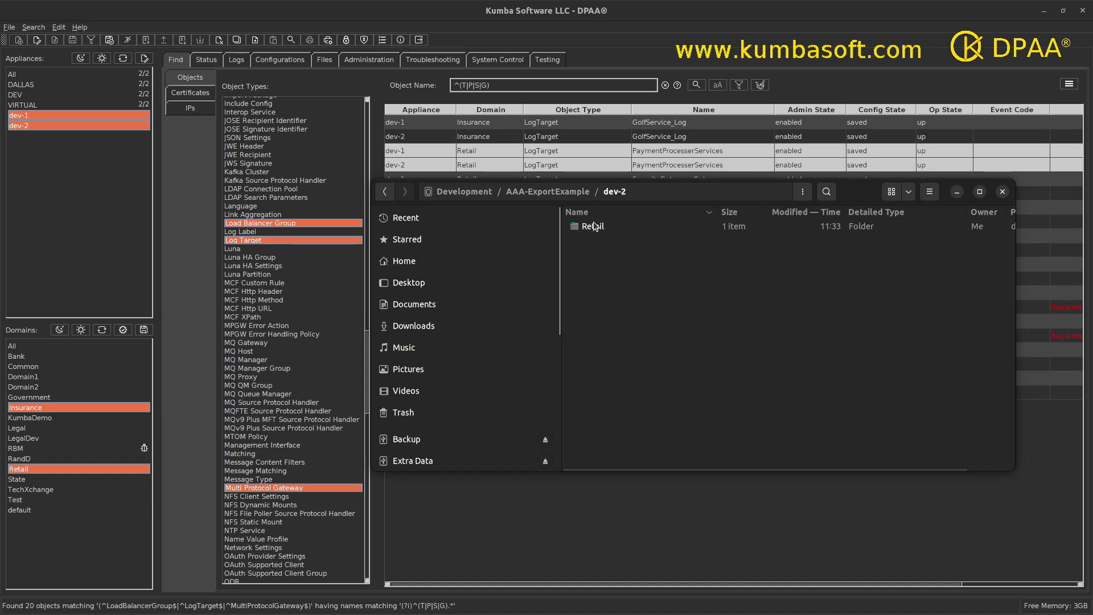
{"action": "double_click", "coordinate": [594, 226]}
{"action": "double_click", "coordinate": [594, 227]}
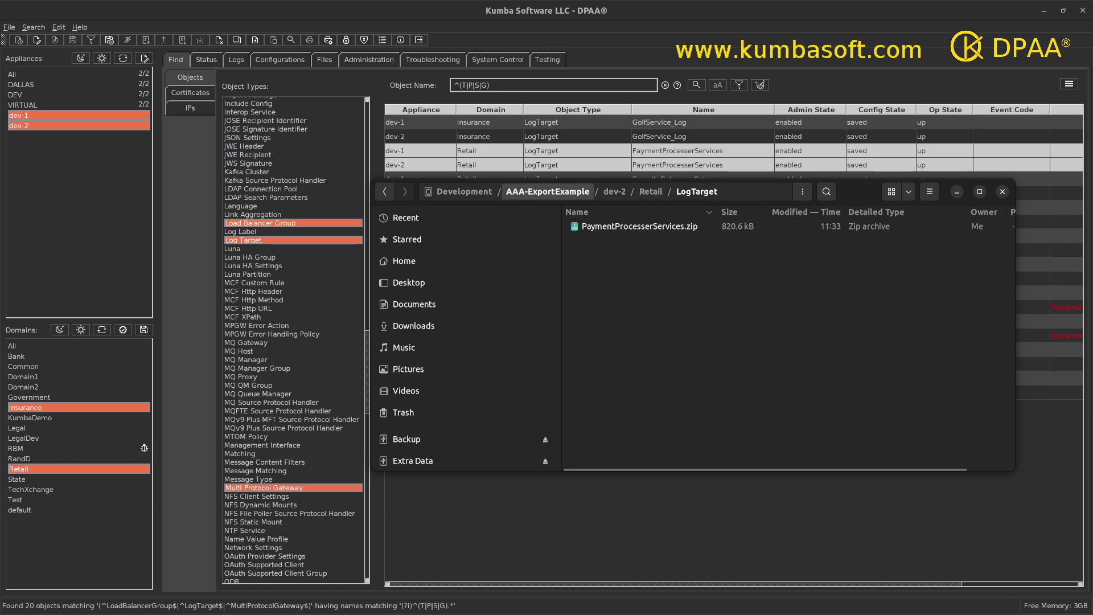
{"action": "left_click", "coordinate": [570, 193]}
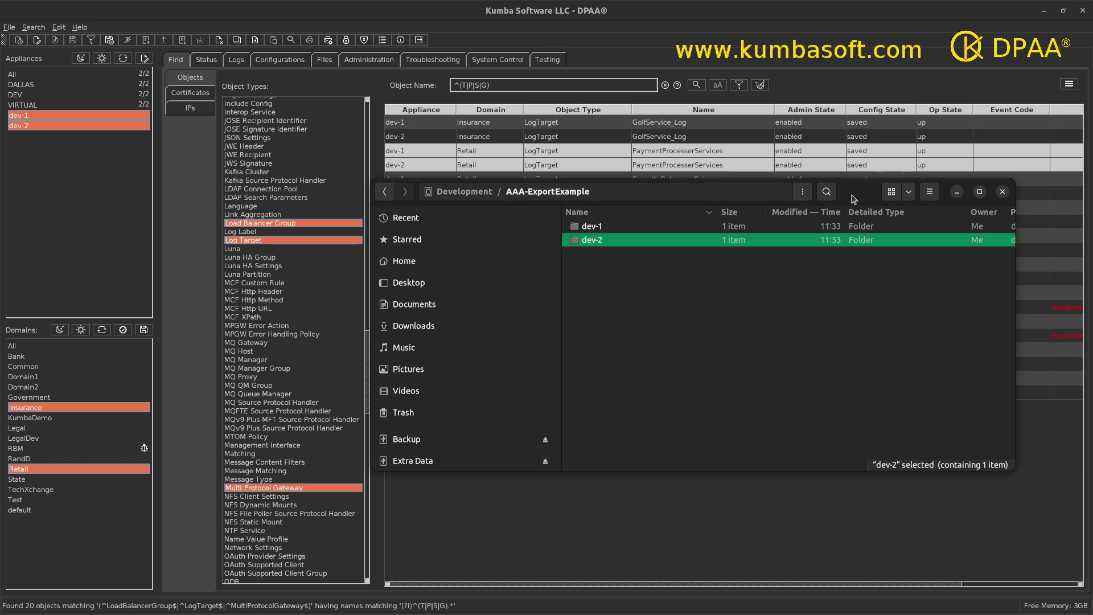
{"action": "left_click_drag", "start_coordinate": [852, 194], "coordinate": [550, 497]}
{"action": "key", "text": "alt+Tab"}
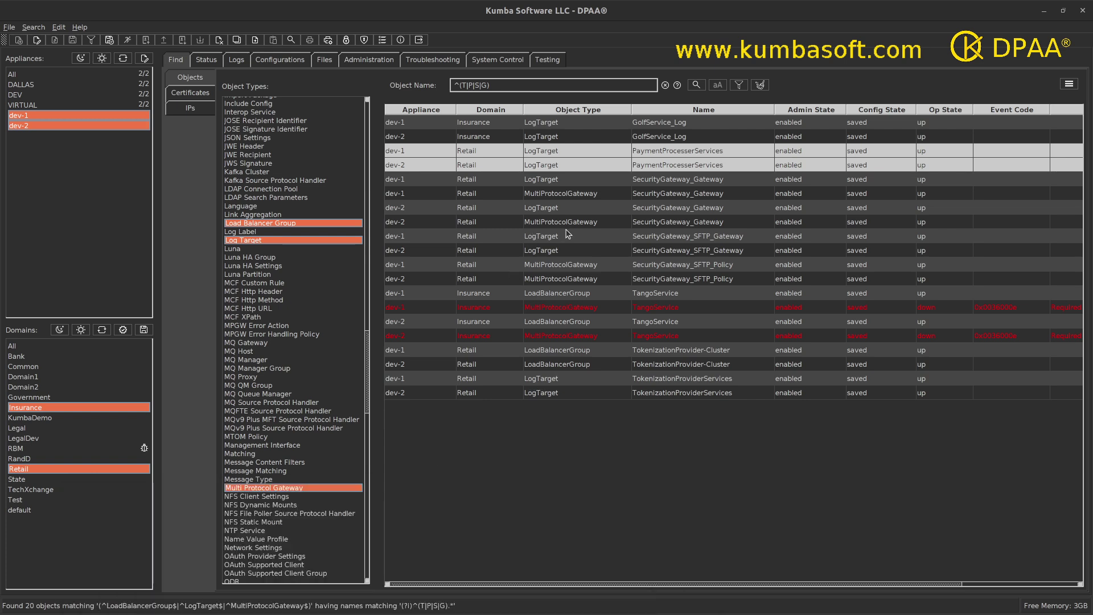
Select the SecurityGateway_SFTP_Policy gateways and the TangoService and TokenizationProvider-Cluster load balancer groups on both dev-1 and dev-2.
{"action": "left_click", "coordinate": [557, 267]}
{"action": "left_click", "coordinate": [557, 281], "text": "shift"}
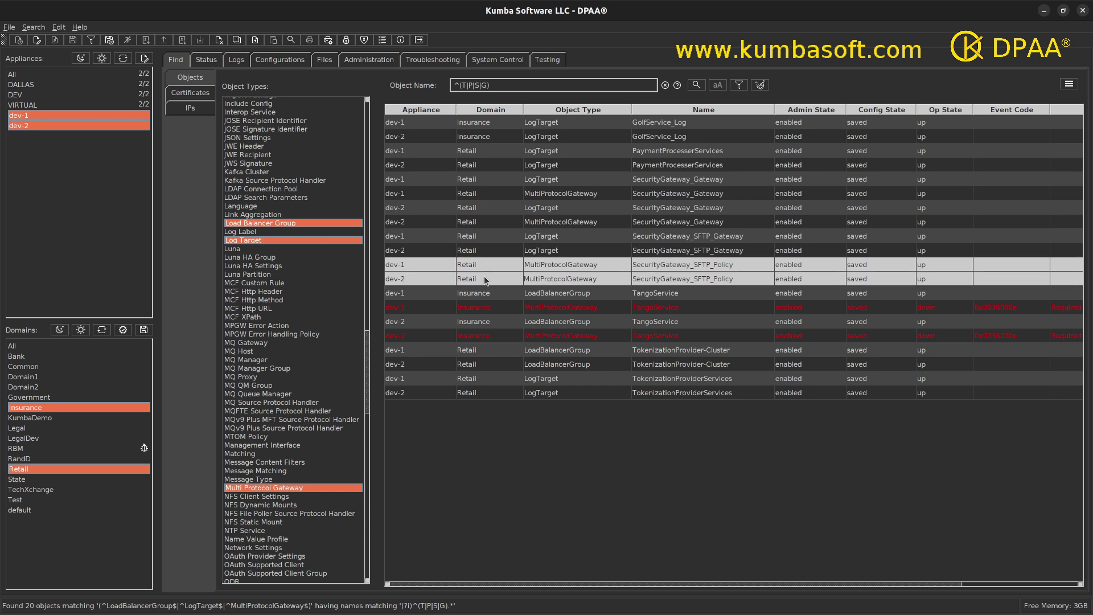
{"action": "left_click", "coordinate": [590, 294], "text": "shift"}
{"action": "left_click", "coordinate": [581, 323], "text": "ctrl"}
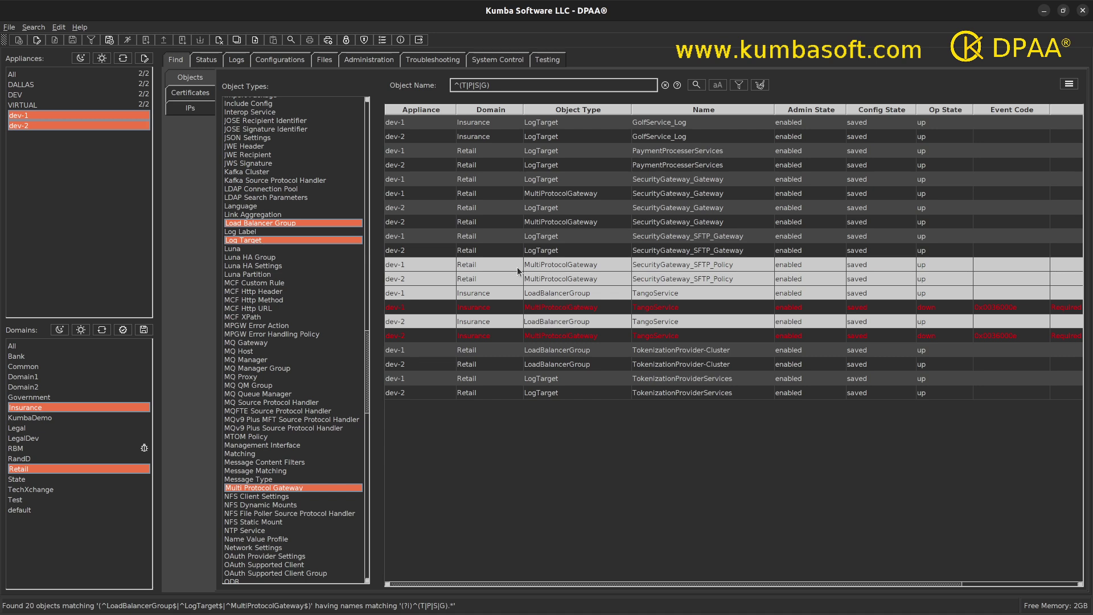
{"action": "left_click", "coordinate": [568, 351], "text": "ctrl"}
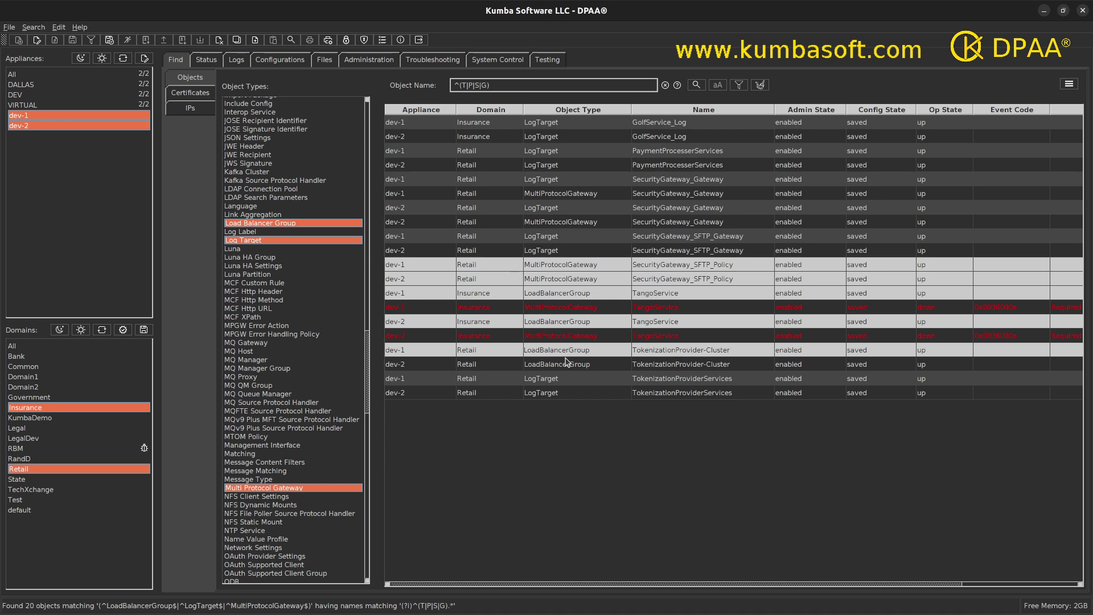
{"action": "left_click", "coordinate": [563, 362], "text": "ctrl"}
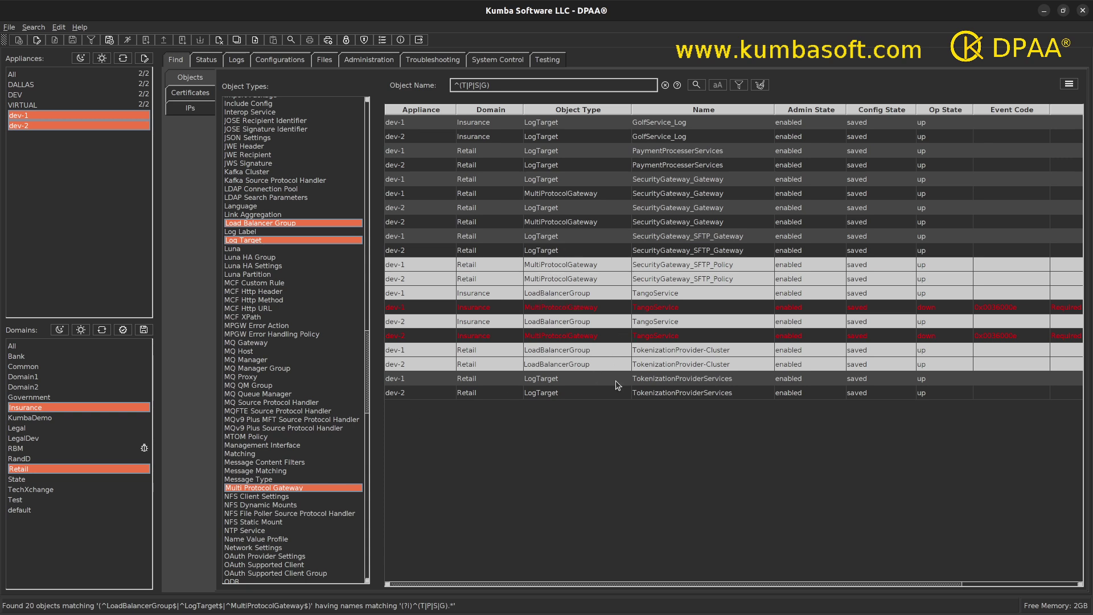
Export the selected objects' configuration in ZIP format to the AAA-ExportExample folder, and close the export results.
{"action": "right_click", "coordinate": [614, 265]}
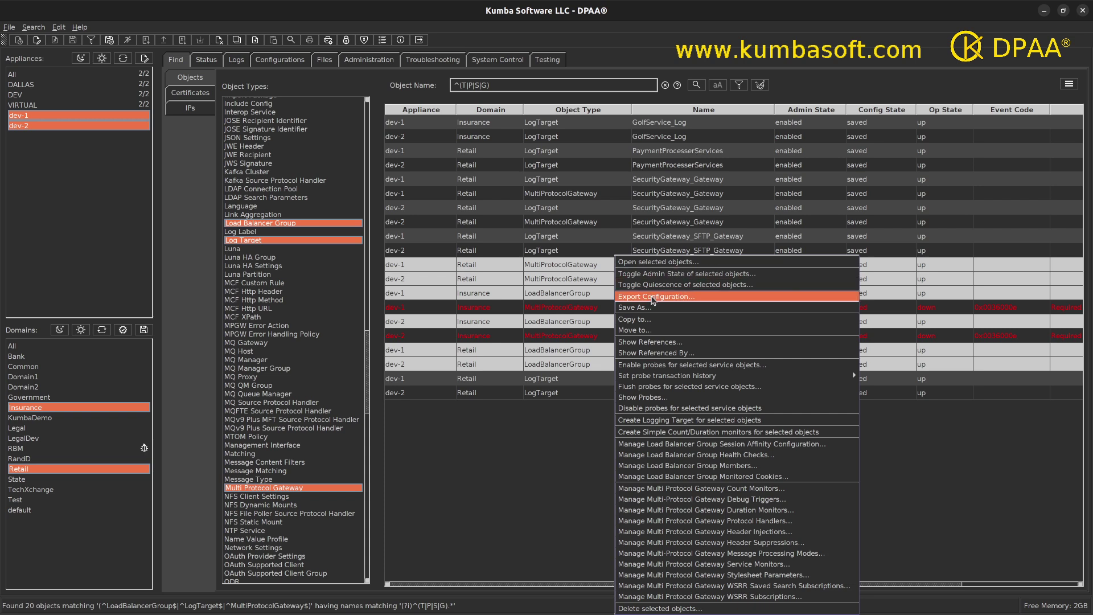
{"action": "left_click", "coordinate": [653, 296]}
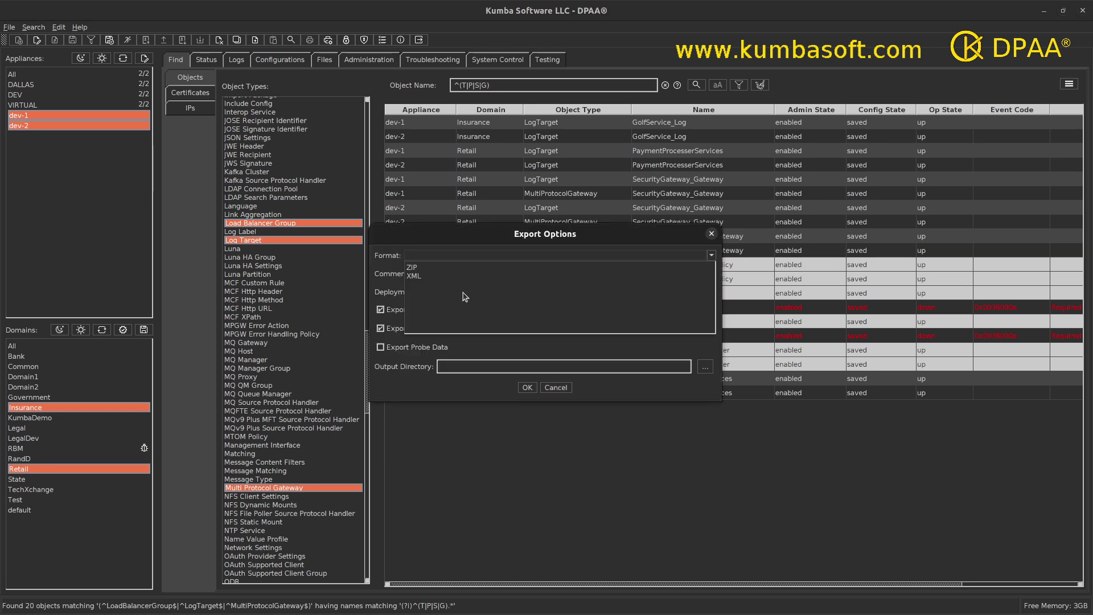
{"action": "left_click", "coordinate": [413, 267]}
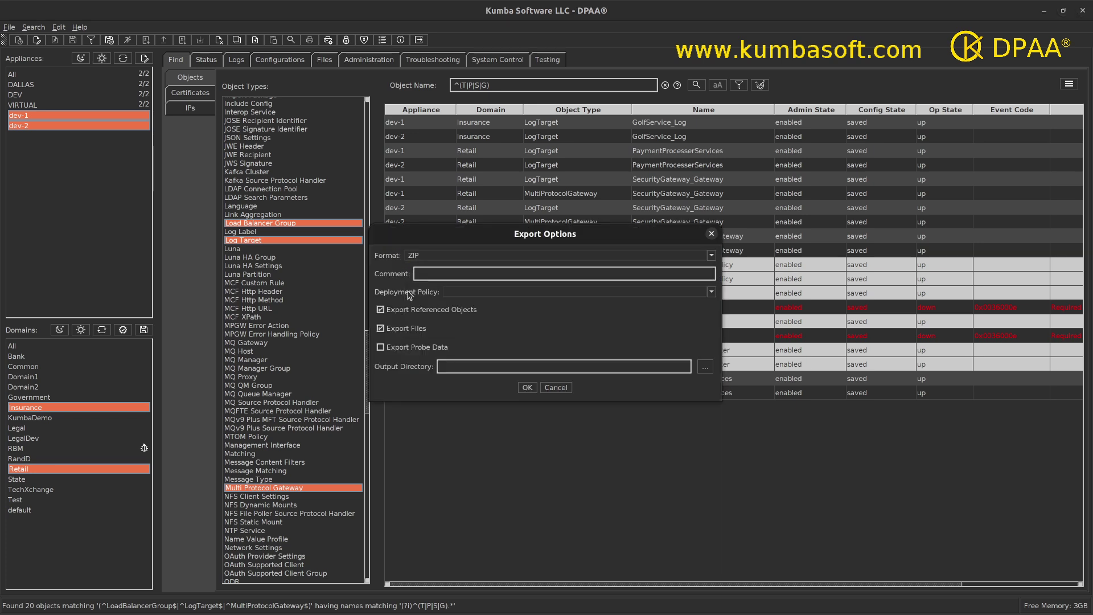
{"action": "left_click", "coordinate": [705, 368]}
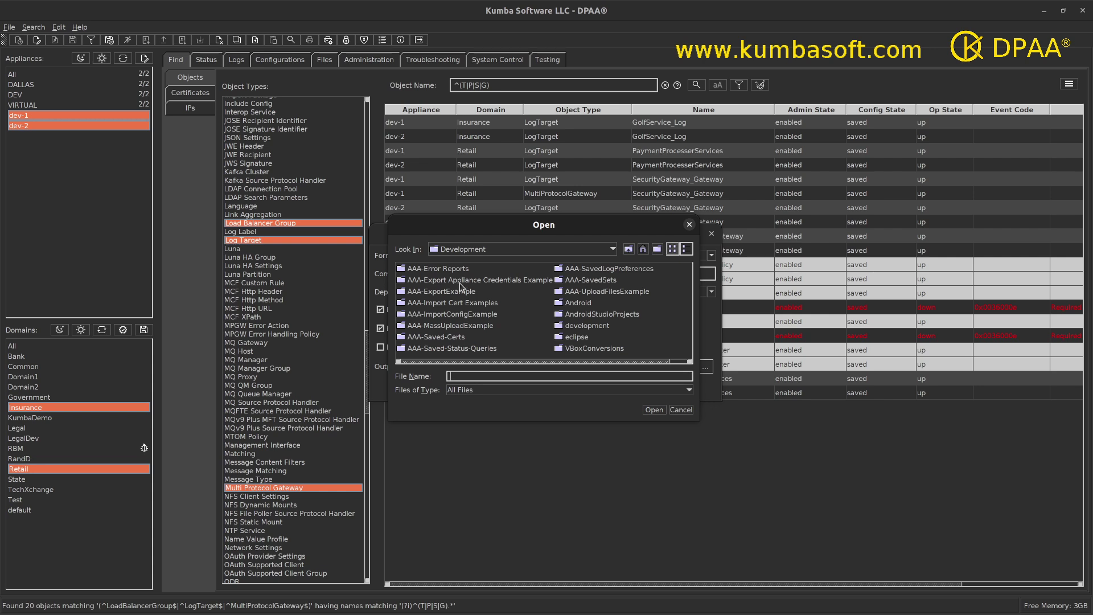
{"action": "left_click", "coordinate": [455, 291]}
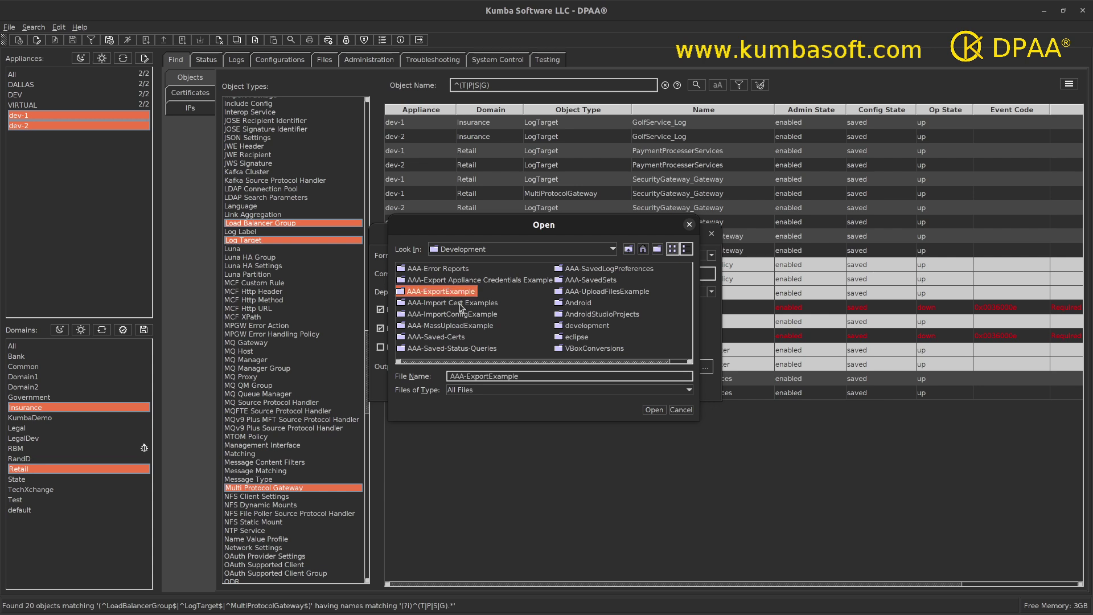
{"action": "left_click", "coordinate": [653, 410]}
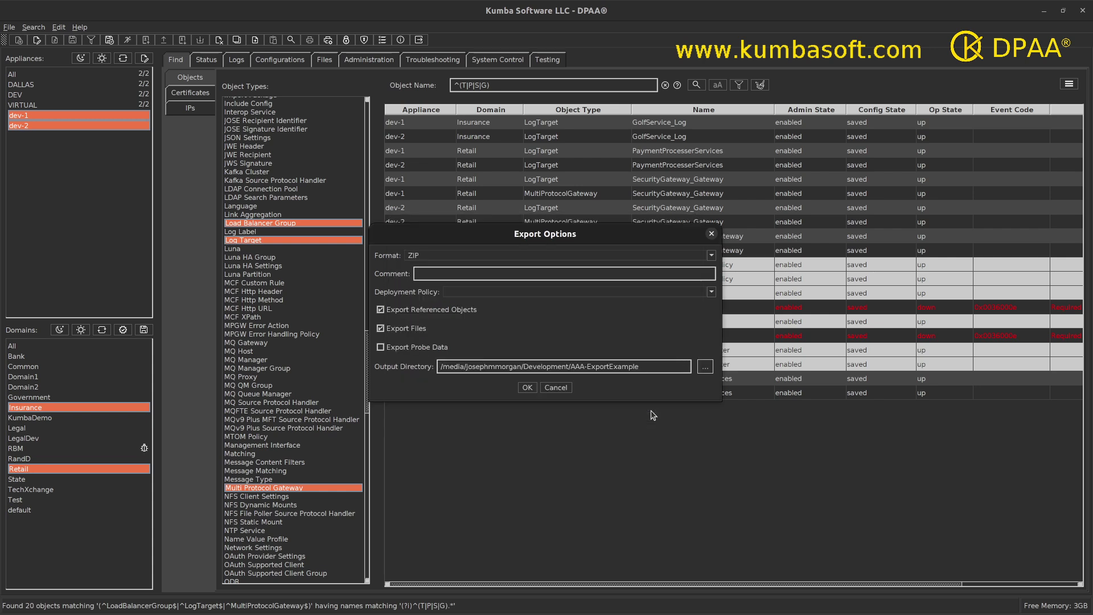
{"action": "left_click", "coordinate": [527, 388]}
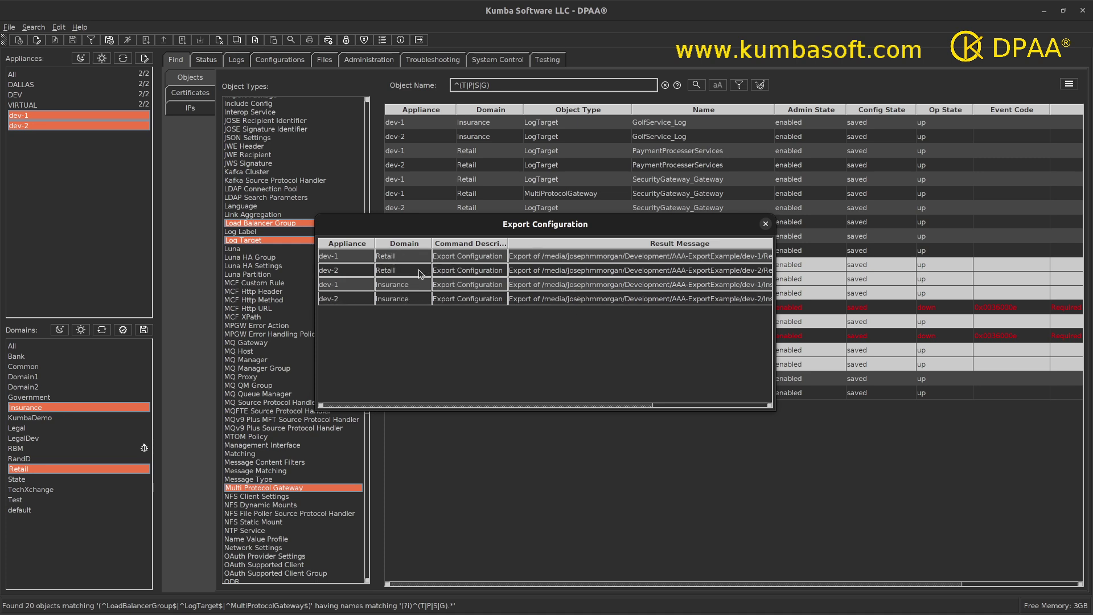
{"action": "left_click", "coordinate": [765, 225]}
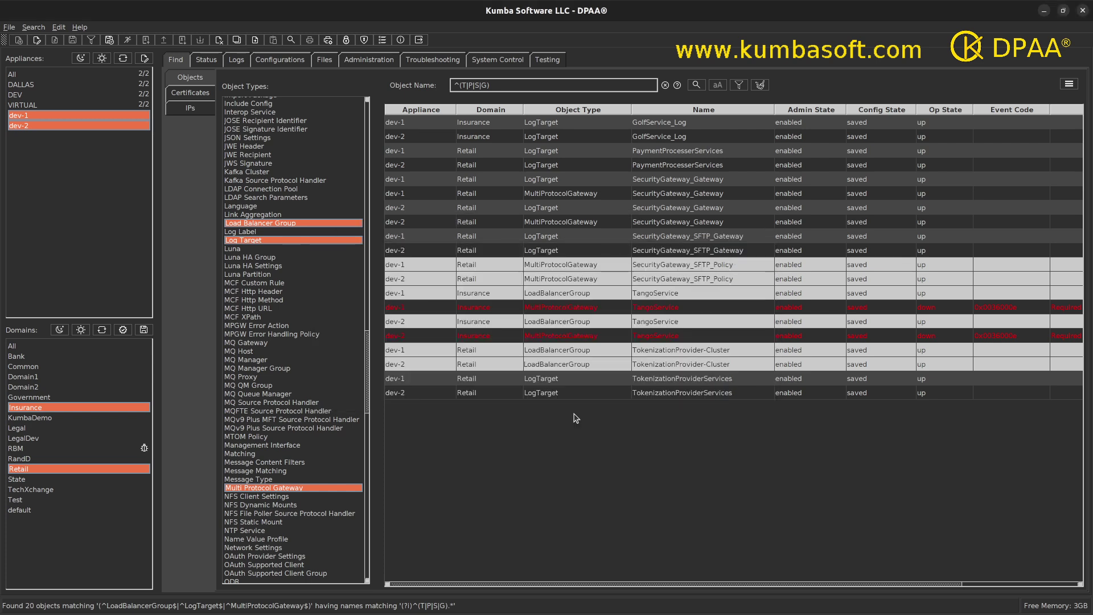
In the file manager, examine the dev-1 Insurance export down to its LoadBalancerGroup contents, and return to AAA-ExportExample.
{"action": "left_click_drag", "start_coordinate": [399, 614], "coordinate": [711, 347]}
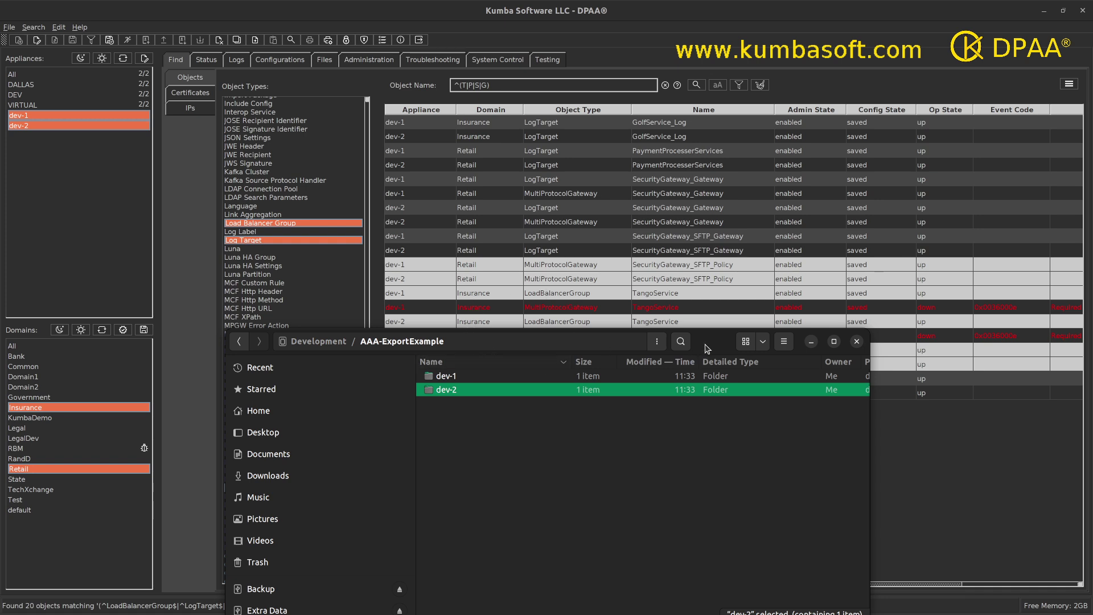
{"action": "left_click_drag", "start_coordinate": [569, 341], "coordinate": [518, 149]}
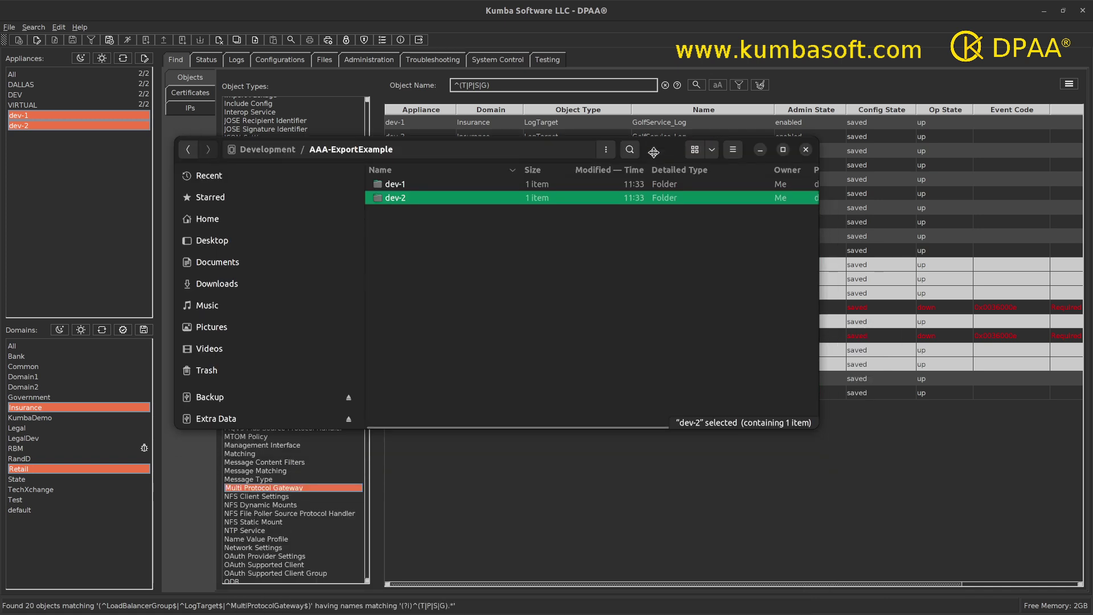
{"action": "left_click", "coordinate": [392, 189]}
{"action": "double_click", "coordinate": [391, 190]}
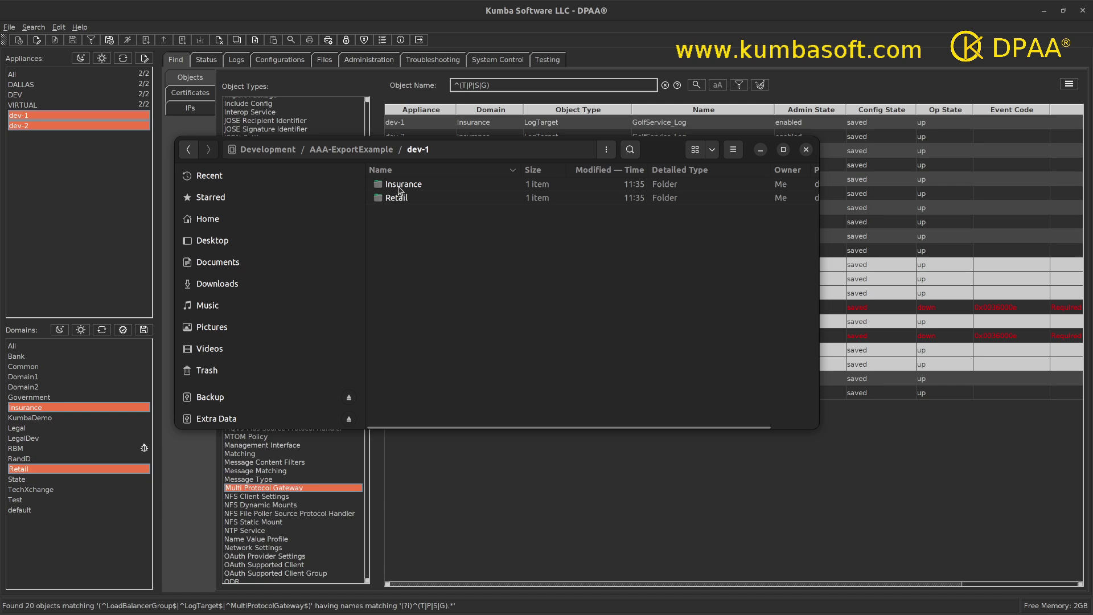
{"action": "left_click_drag", "start_coordinate": [678, 161], "coordinate": [728, 329]}
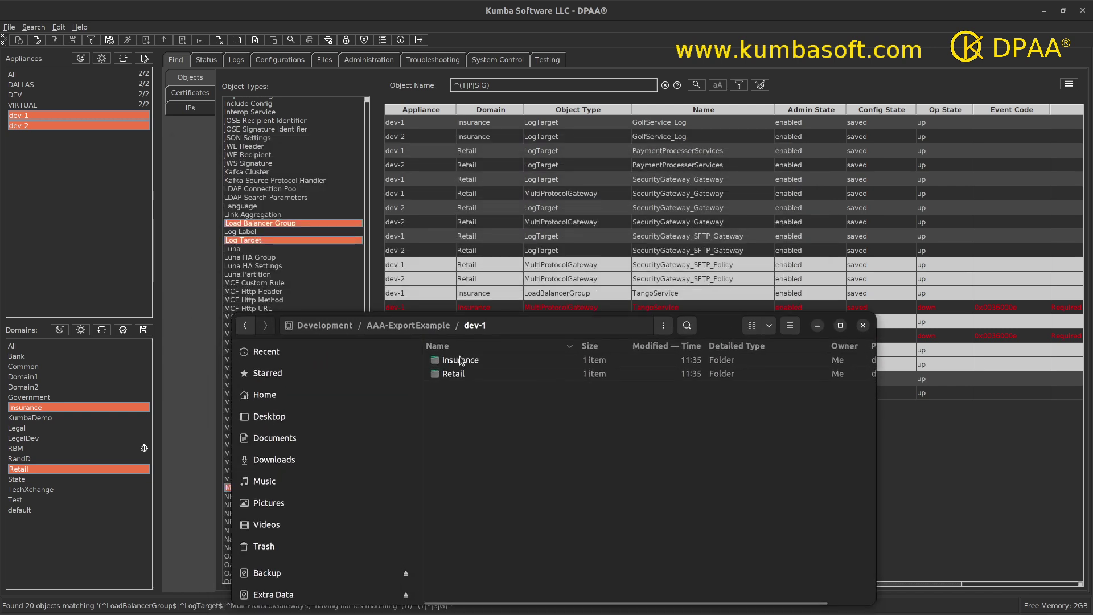
{"action": "double_click", "coordinate": [461, 360]}
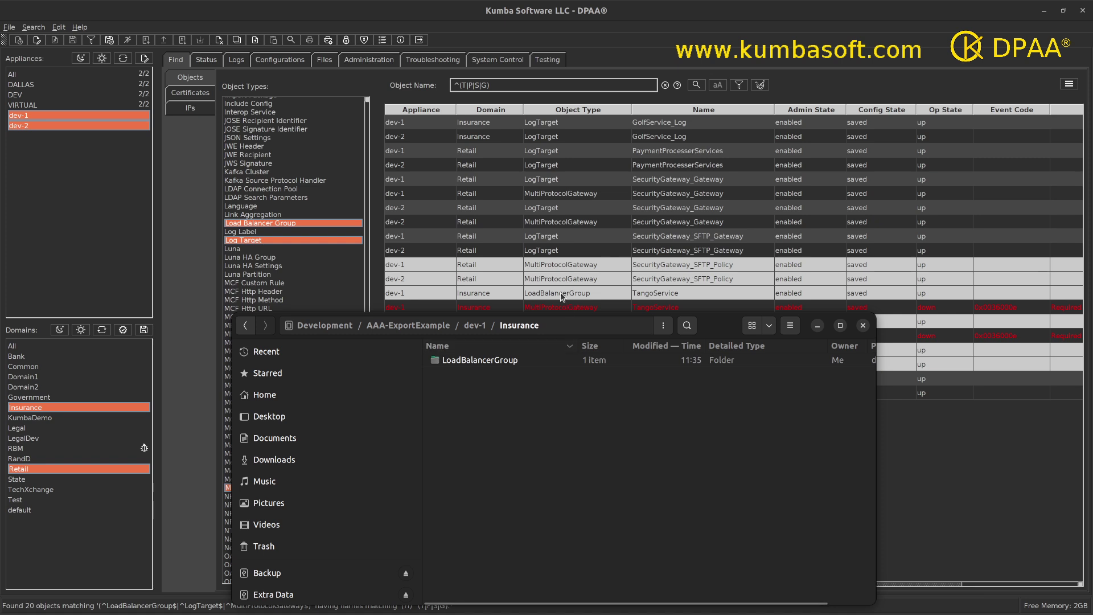
{"action": "double_click", "coordinate": [471, 364]}
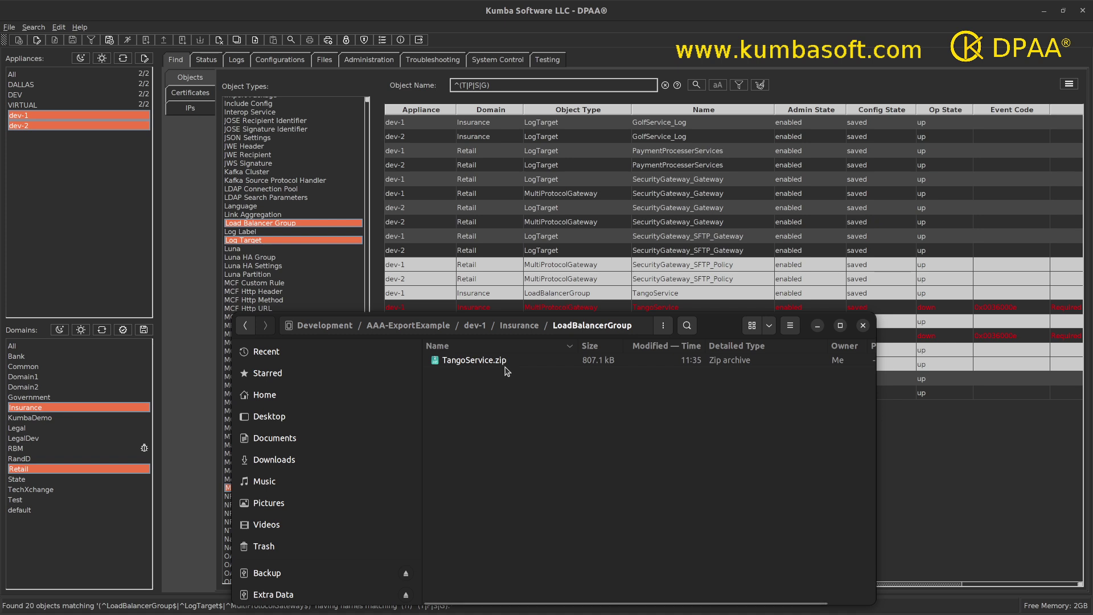
{"action": "left_click", "coordinate": [473, 327]}
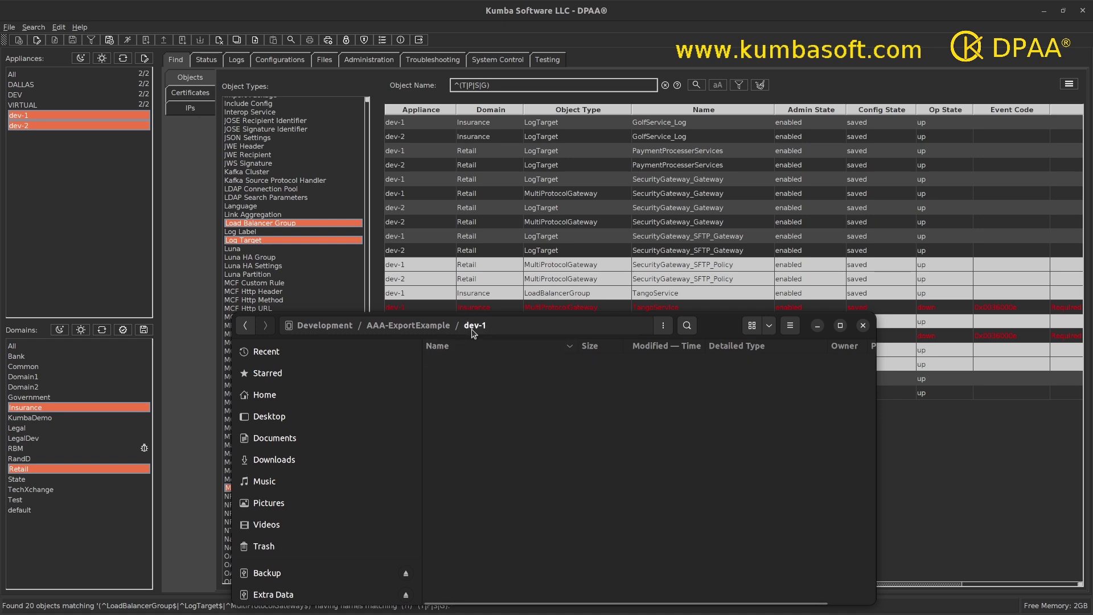
{"action": "left_click", "coordinate": [435, 328]}
Examine the dev-1 Retail export folder, widening the Name column to show the full file names.
{"action": "left_click_drag", "start_coordinate": [706, 317], "coordinate": [614, 400]}
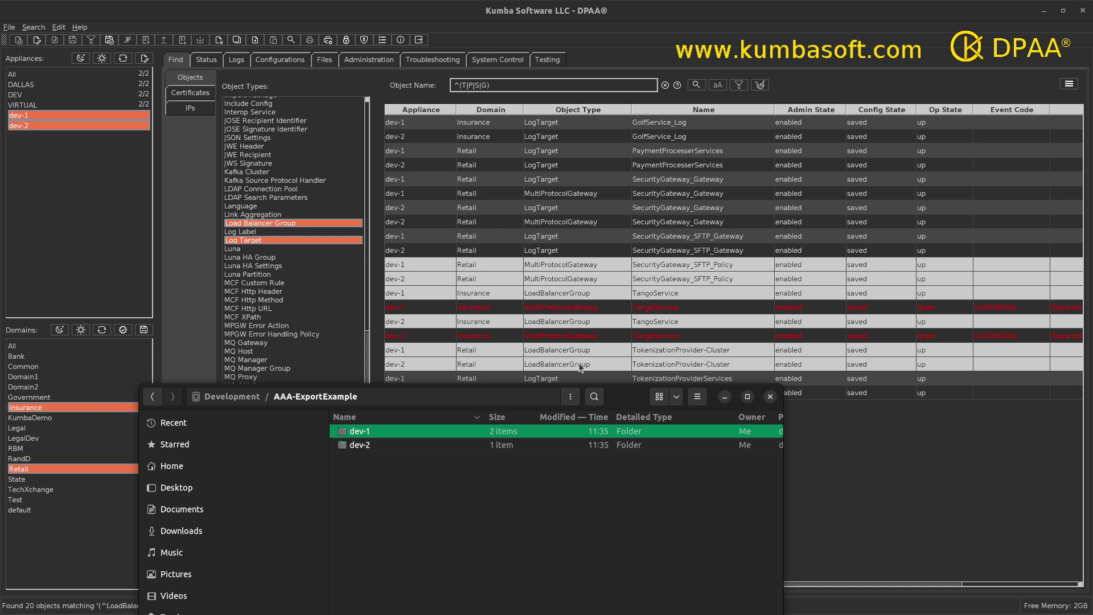
{"action": "mouse_move", "coordinate": [619, 400]}
{"action": "left_mouse_down"}
{"action": "mouse_move", "coordinate": [623, 212]}
{"action": "mouse_move", "coordinate": [635, 444]}
{"action": "mouse_move", "coordinate": [636, 393]}
{"action": "left_mouse_up"}
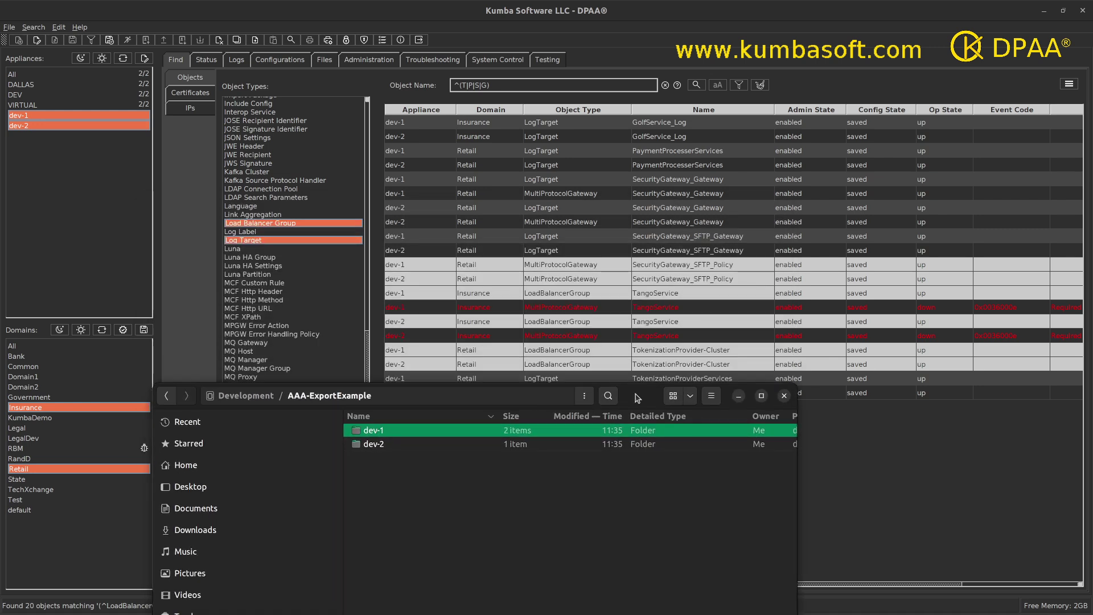
{"action": "double_click", "coordinate": [385, 432]}
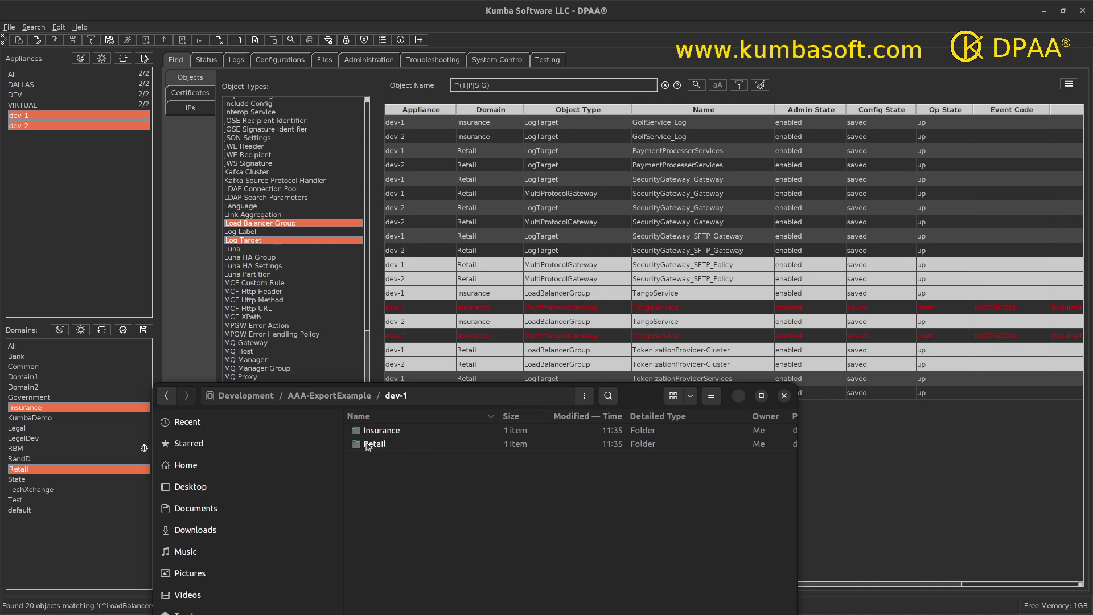
{"action": "double_click", "coordinate": [372, 444]}
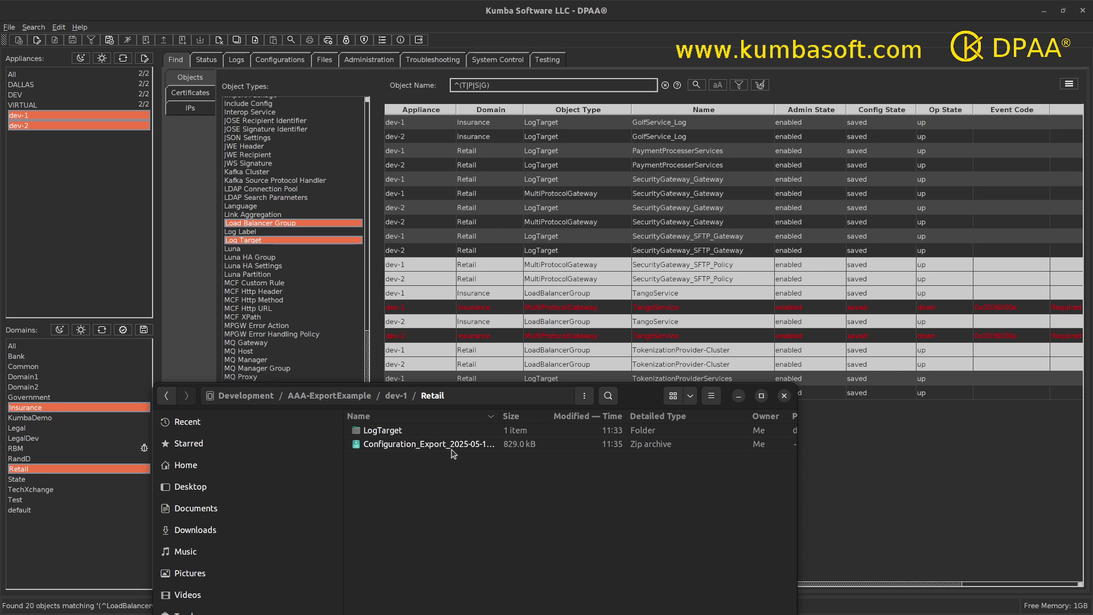
{"action": "left_click_drag", "start_coordinate": [497, 420], "coordinate": [583, 420]}
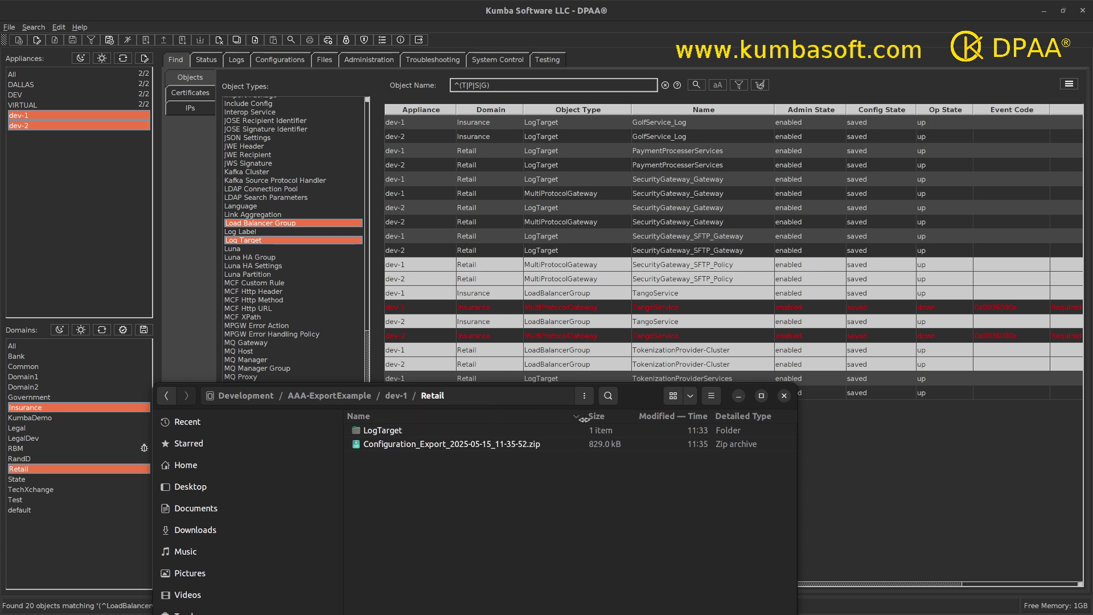